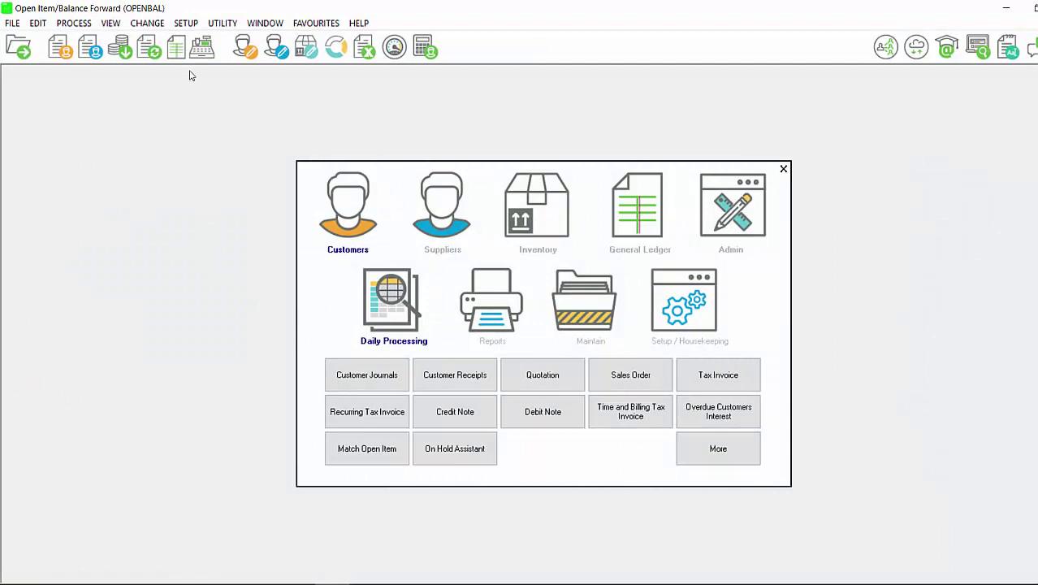
Open the Tax Manager setup from the Setup > Tax menu, entering the setup password.
{"action": "left_click", "coordinate": [188, 22]}
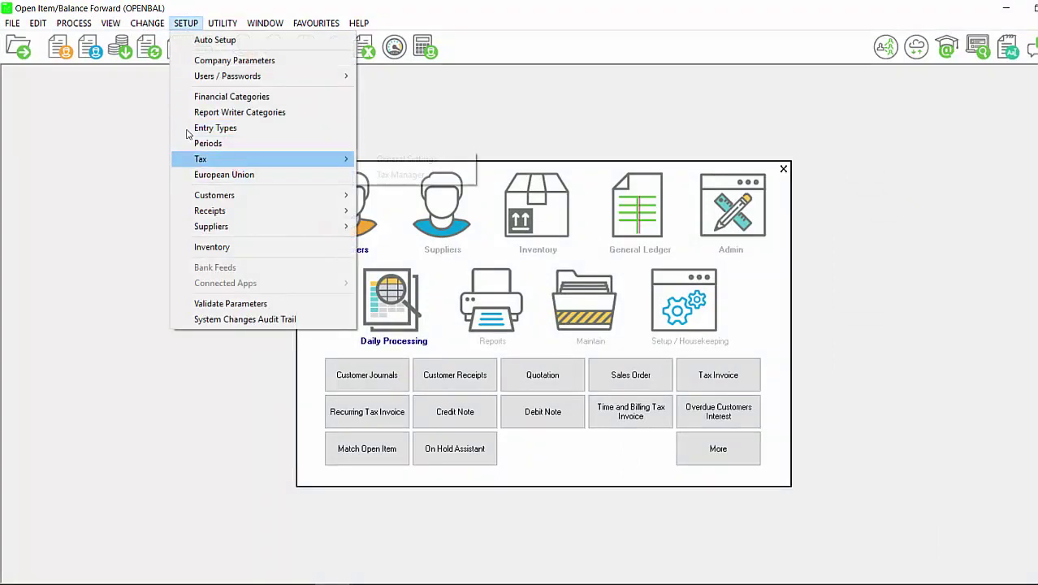
{"action": "mouse_move", "coordinate": [244, 158]}
{"action": "left_click", "coordinate": [401, 175]}
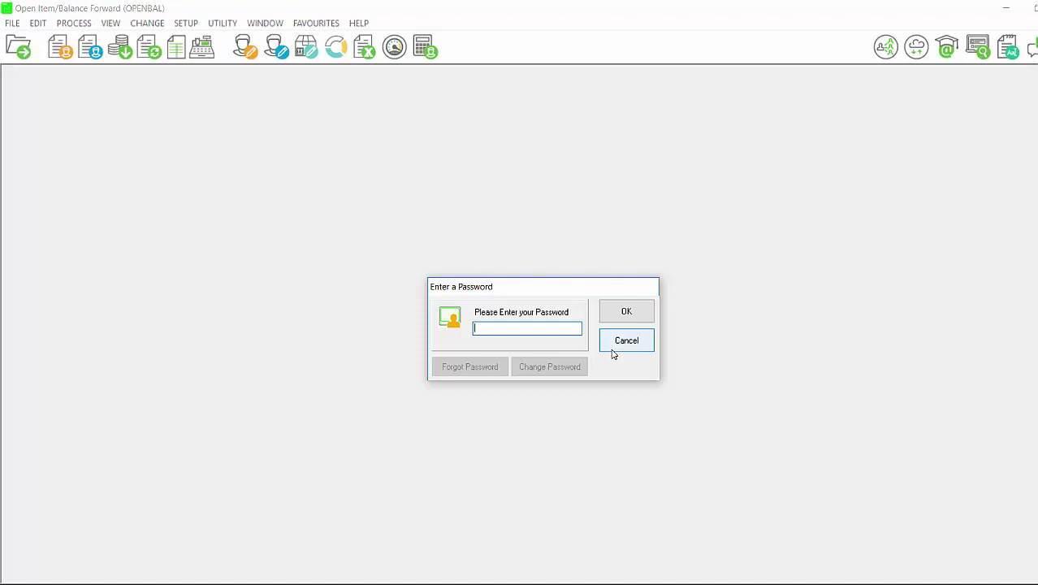
{"action": "type", "text": "x"}
{"action": "key", "text": "Return"}
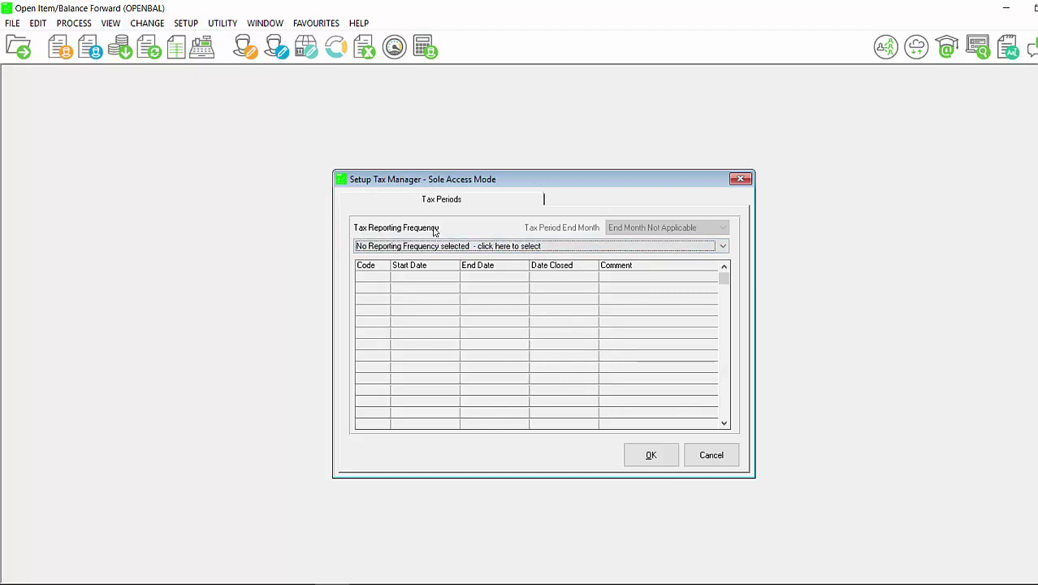
Set the tax reporting frequency to Category B - 2 Monthly and save, generating periods 201604 to 201802.
{"action": "left_click", "coordinate": [722, 247]}
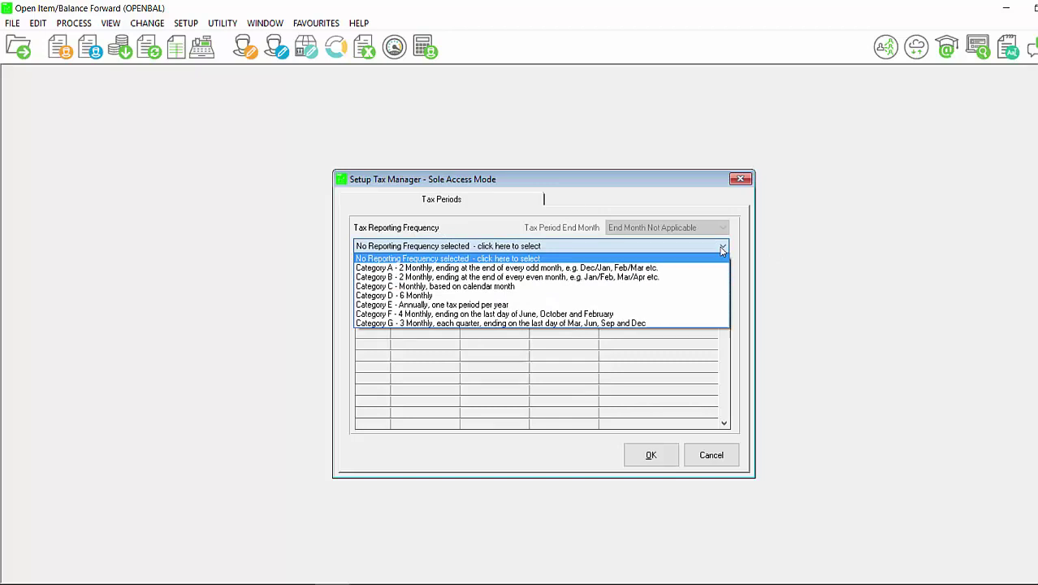
{"action": "left_click", "coordinate": [520, 278]}
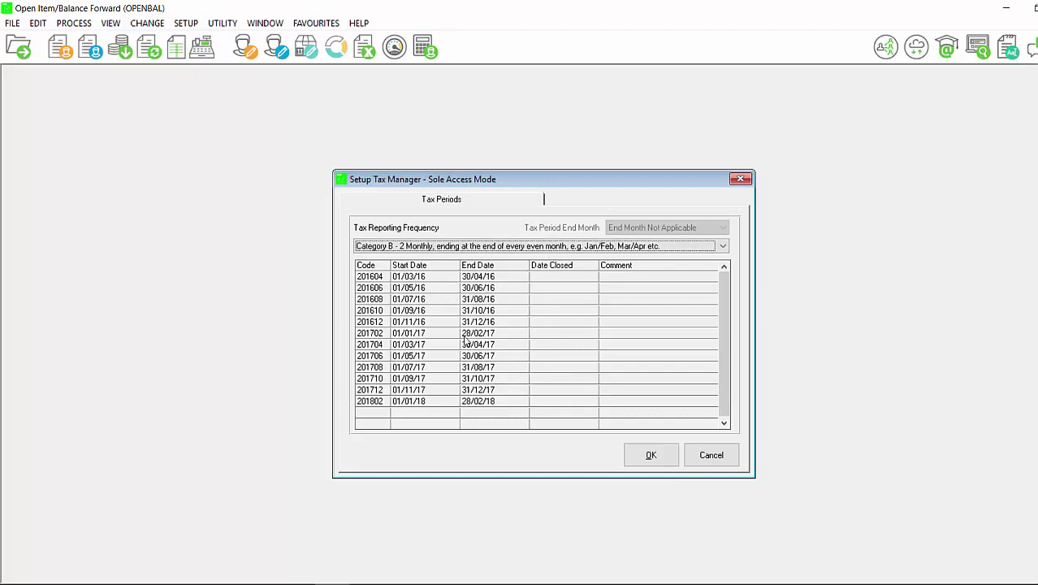
{"action": "left_click", "coordinate": [652, 455]}
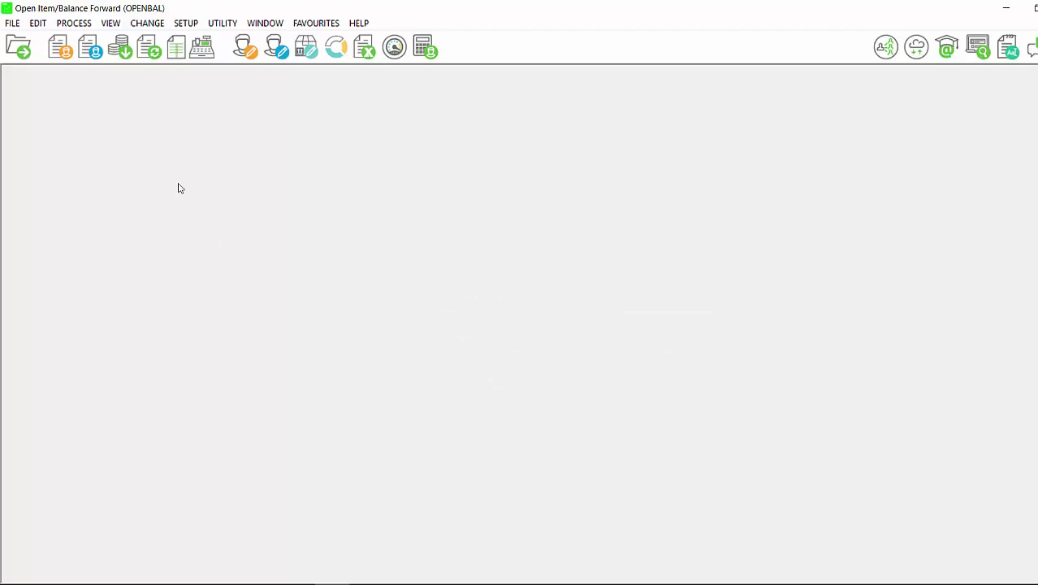
In the Tax Reports assistant, close all tax periods before 201708, making 201708 current.
{"action": "left_click", "coordinate": [110, 23]}
{"action": "mouse_move", "coordinate": [139, 78]}
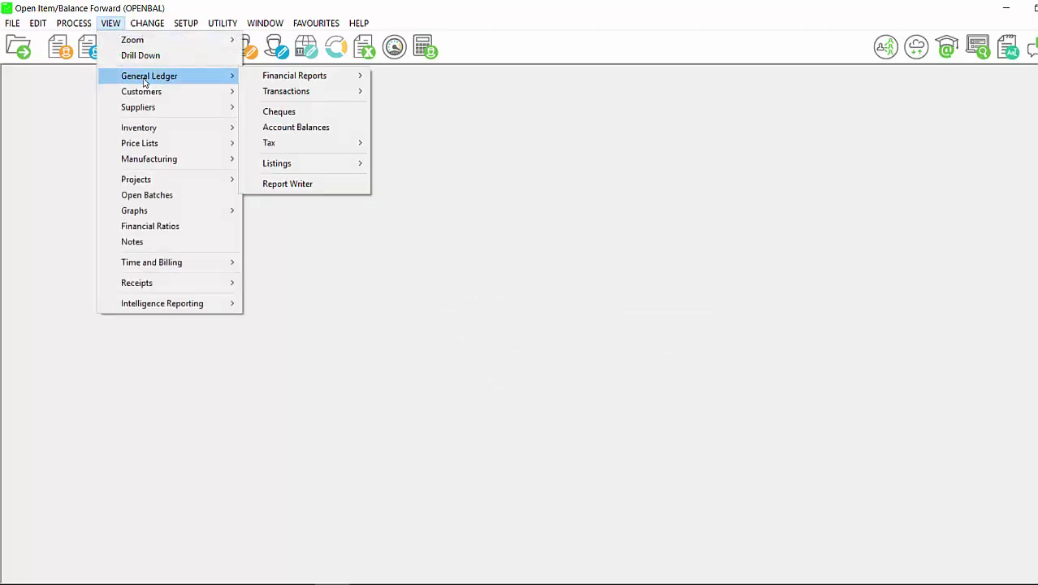
{"action": "mouse_move", "coordinate": [302, 145]}
{"action": "left_click", "coordinate": [404, 143]}
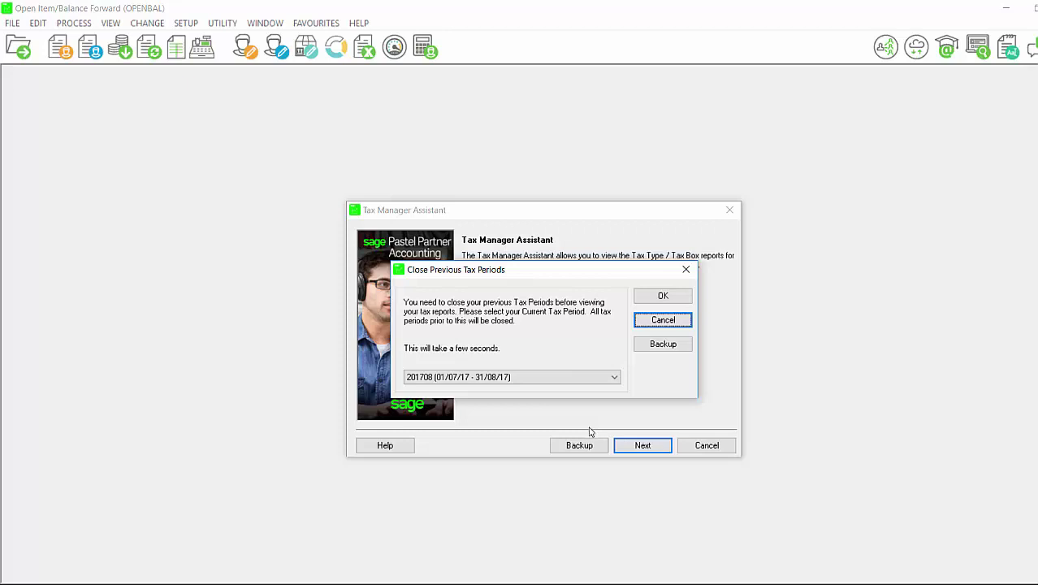
{"action": "left_click", "coordinate": [575, 377]}
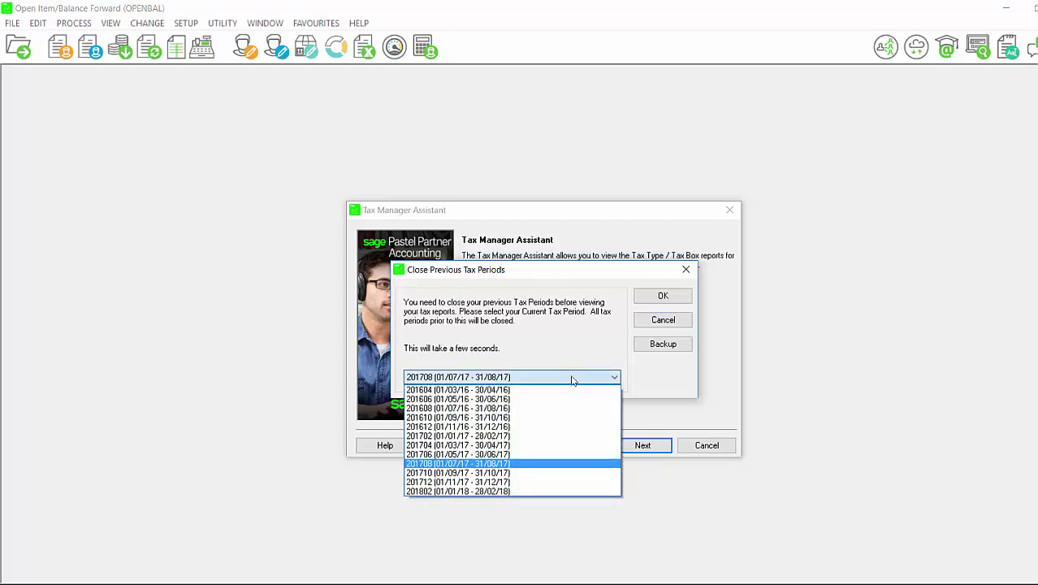
{"action": "left_click", "coordinate": [518, 465]}
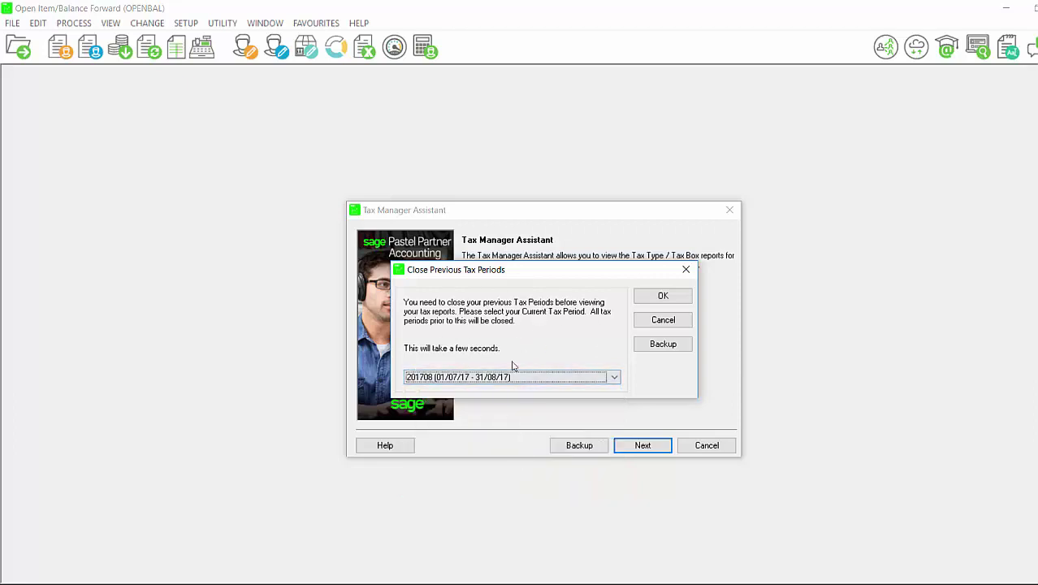
{"action": "left_click", "coordinate": [661, 292]}
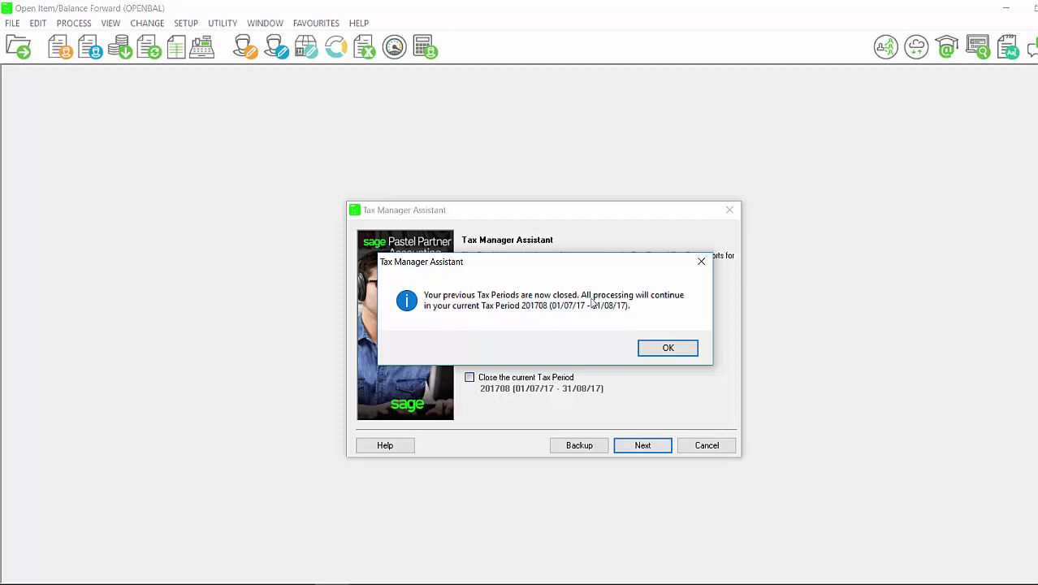
Dismiss the periods-closed message and proceed to the Tax Type Report options for period 201708.
{"action": "left_click", "coordinate": [664, 350]}
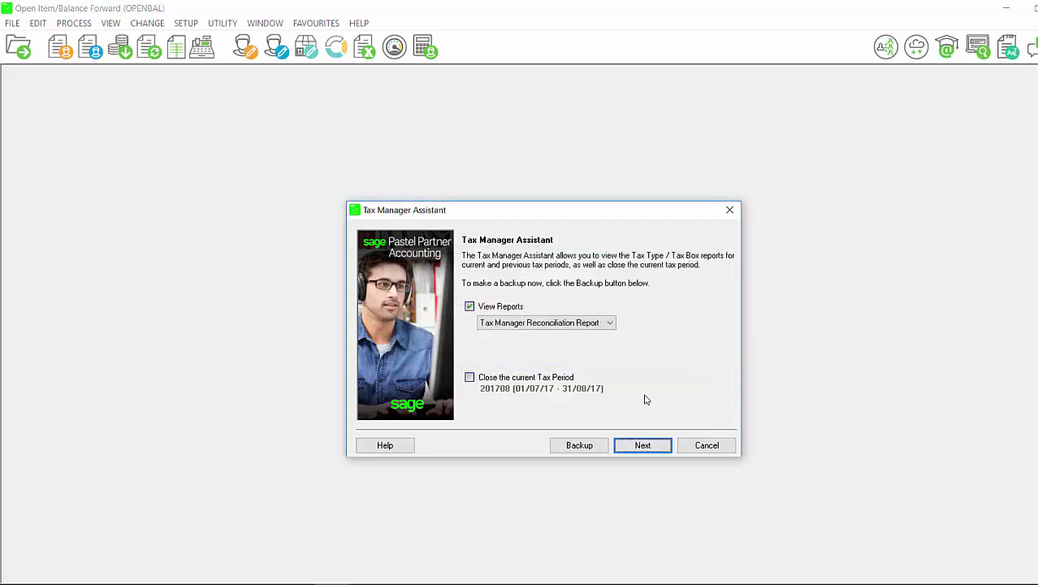
{"action": "left_click", "coordinate": [563, 328]}
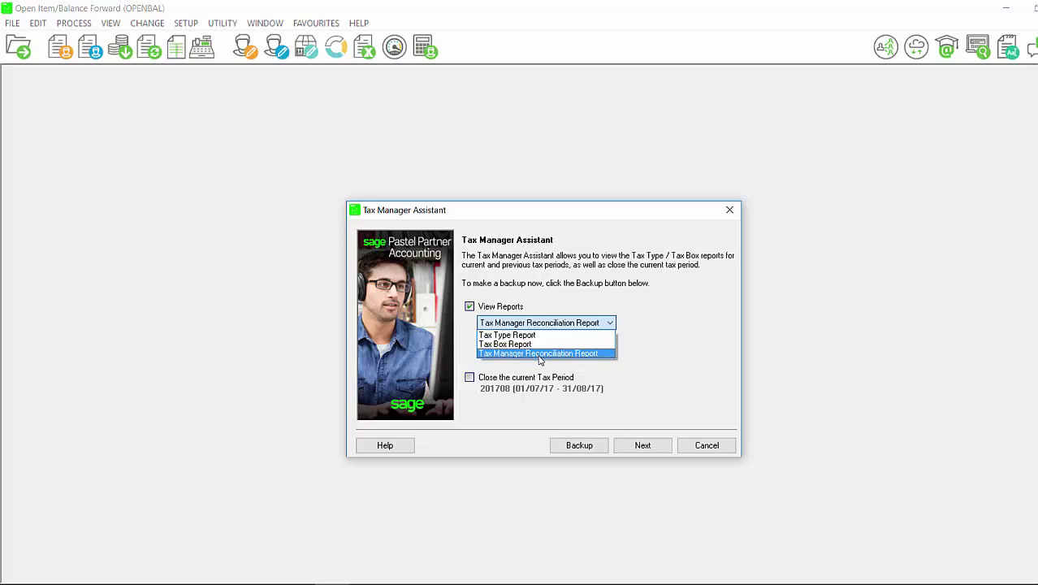
{"action": "left_click", "coordinate": [538, 335]}
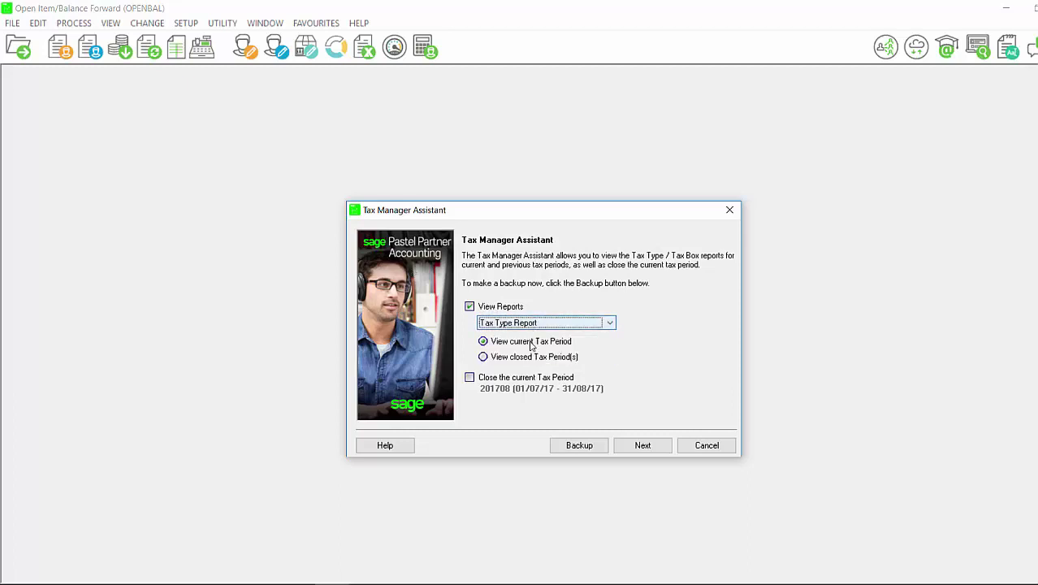
{"action": "left_click", "coordinate": [640, 444]}
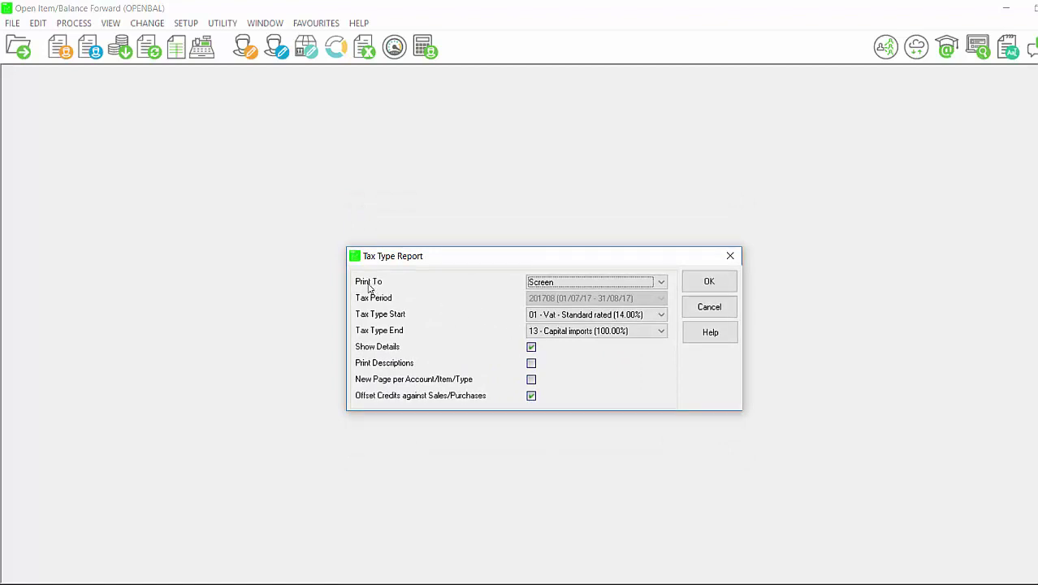
{"action": "left_click", "coordinate": [662, 286]}
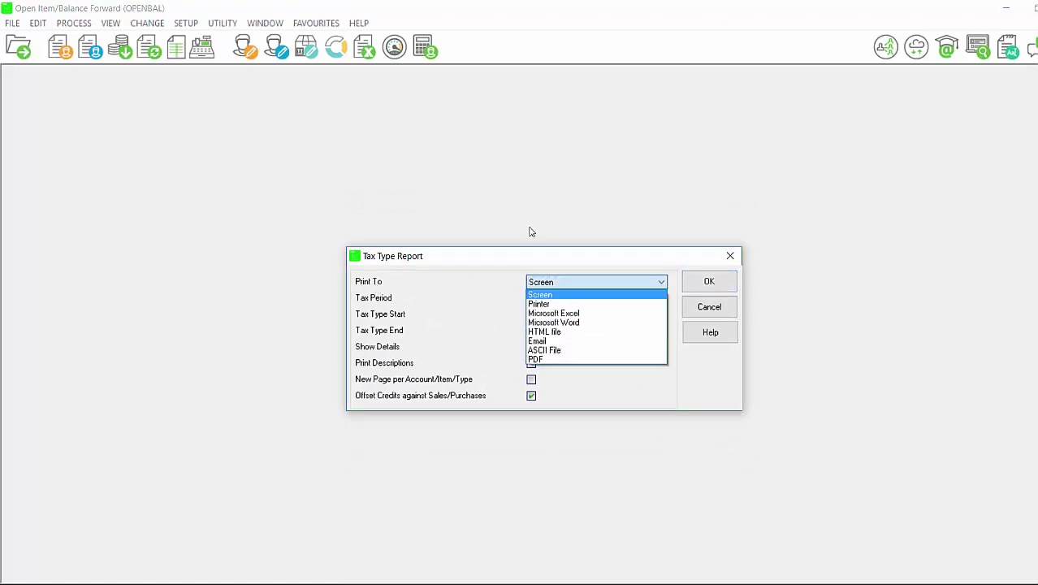
{"action": "left_click", "coordinate": [563, 295]}
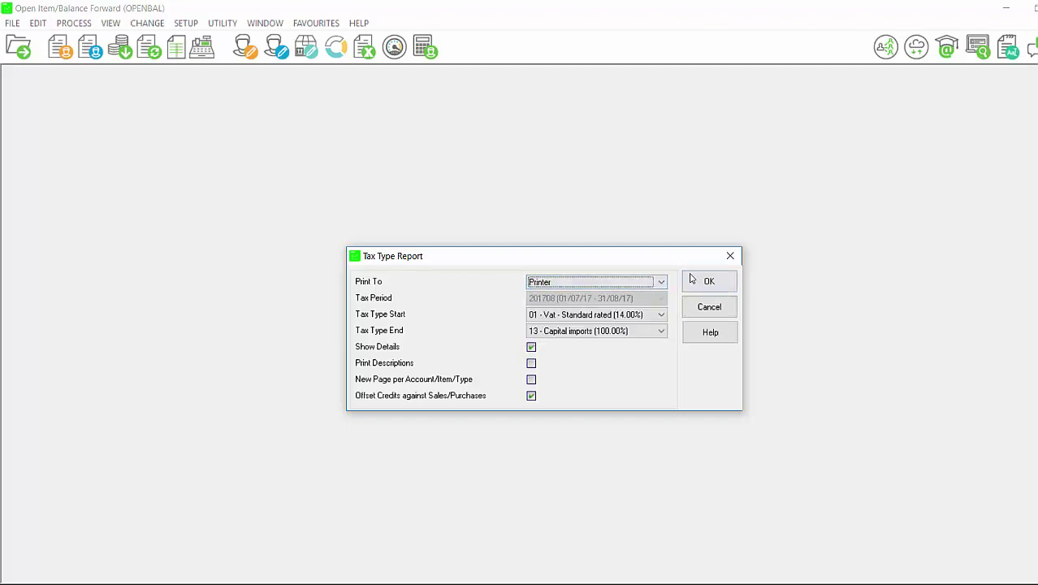
{"action": "left_click", "coordinate": [662, 283]}
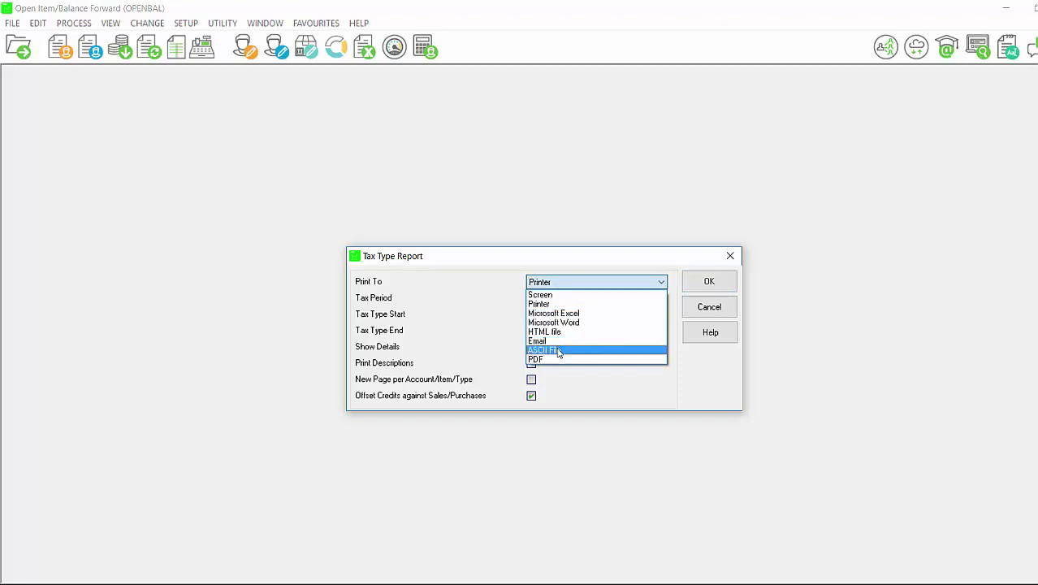
{"action": "left_click", "coordinate": [567, 296]}
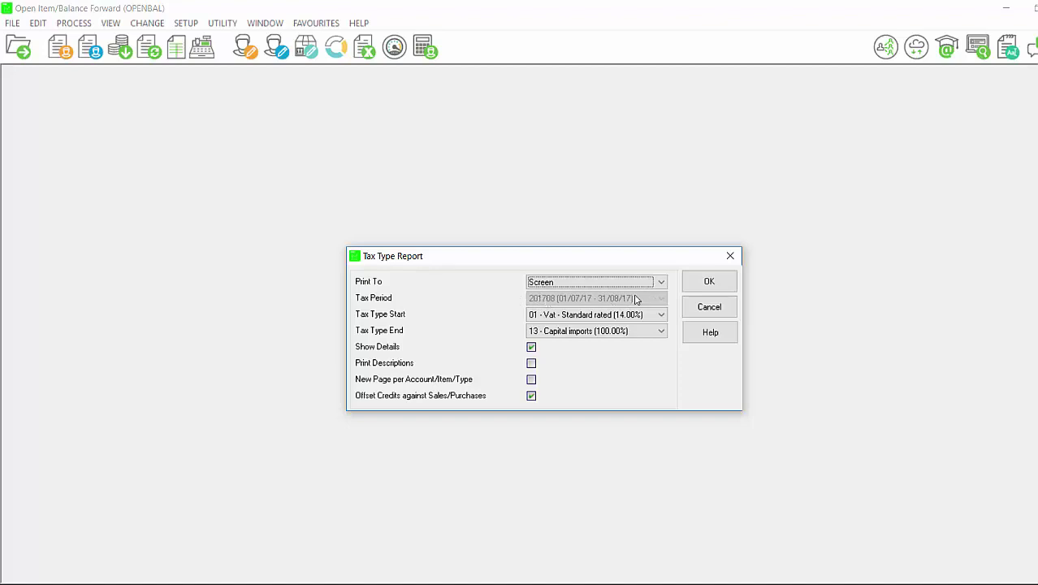
{"action": "left_click", "coordinate": [580, 316]}
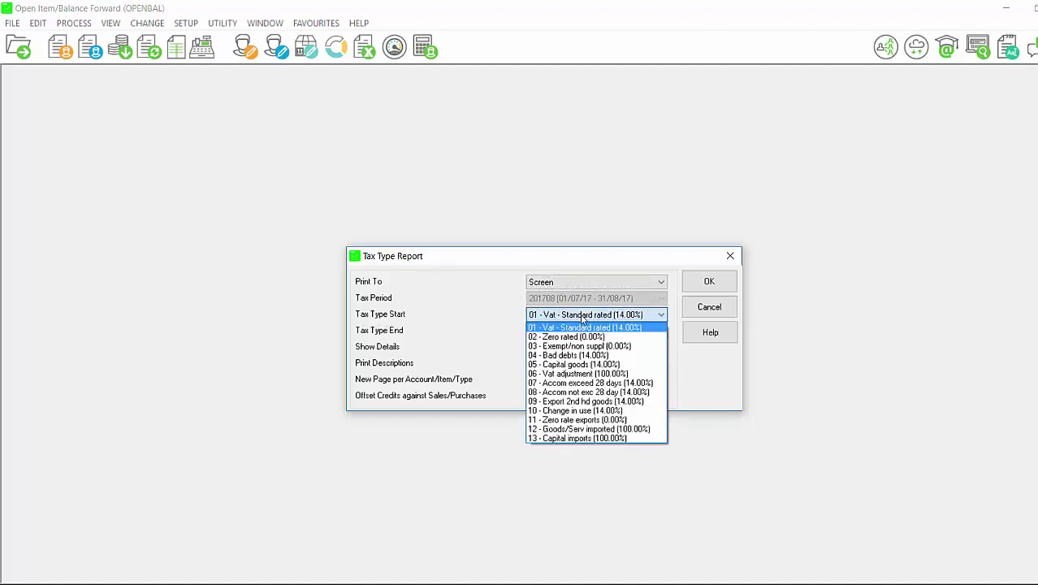
{"action": "left_click", "coordinate": [457, 262]}
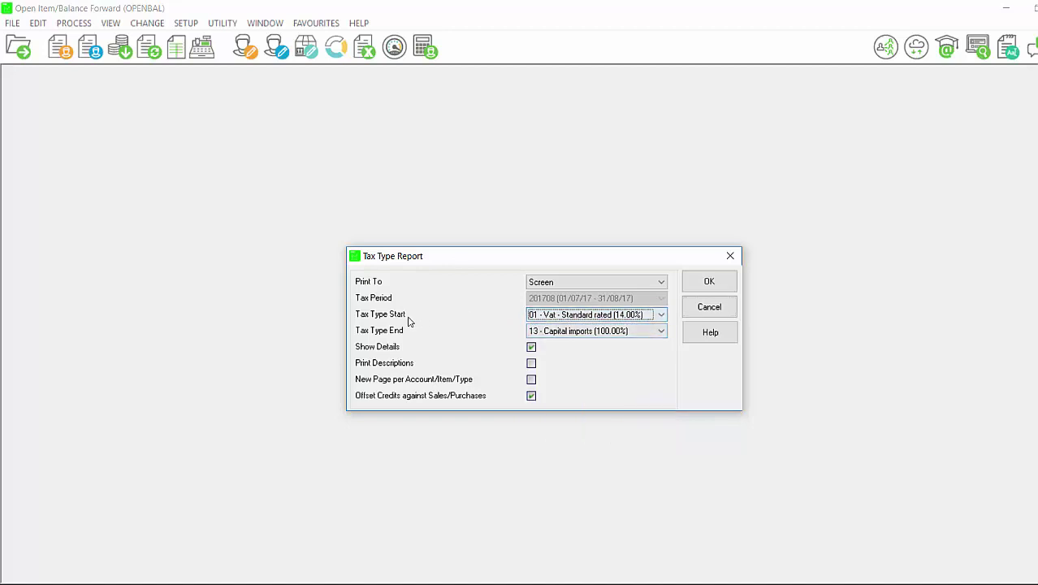
{"action": "left_click", "coordinate": [593, 318]}
{"action": "left_click", "coordinate": [595, 331]}
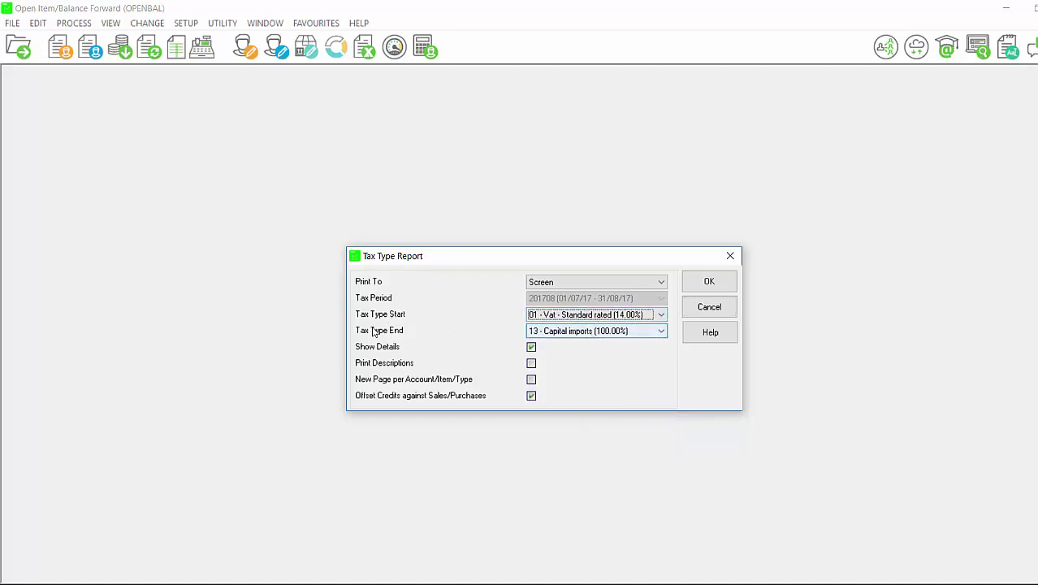
{"action": "left_click", "coordinate": [591, 332]}
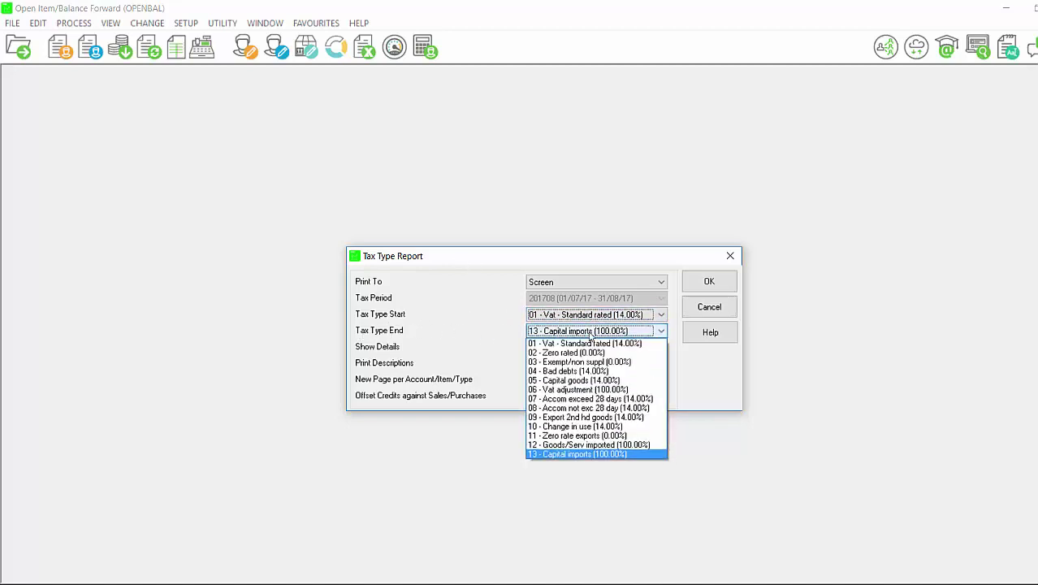
{"action": "left_click", "coordinate": [582, 454]}
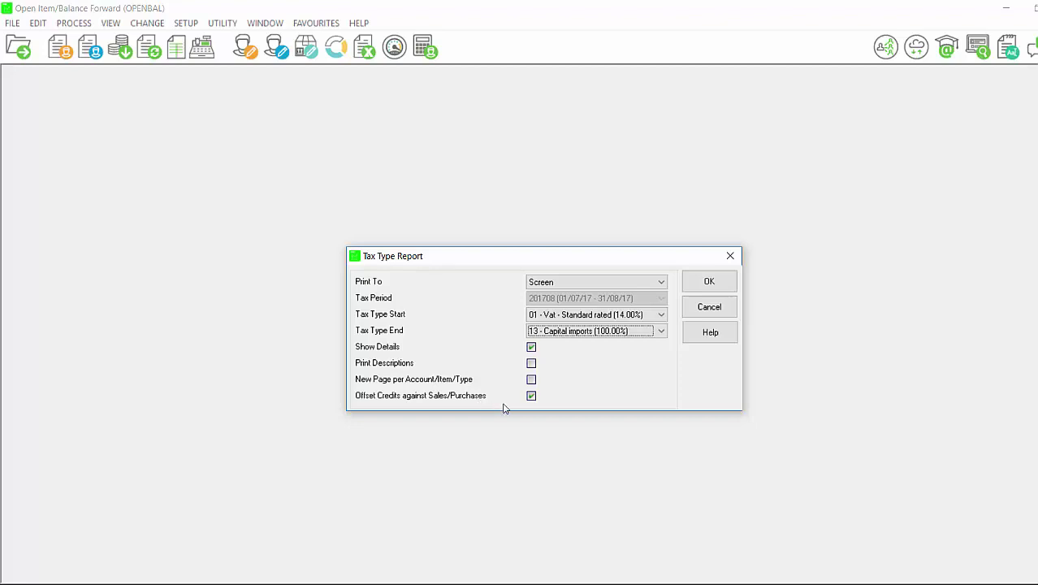
{"action": "left_click", "coordinate": [709, 283]}
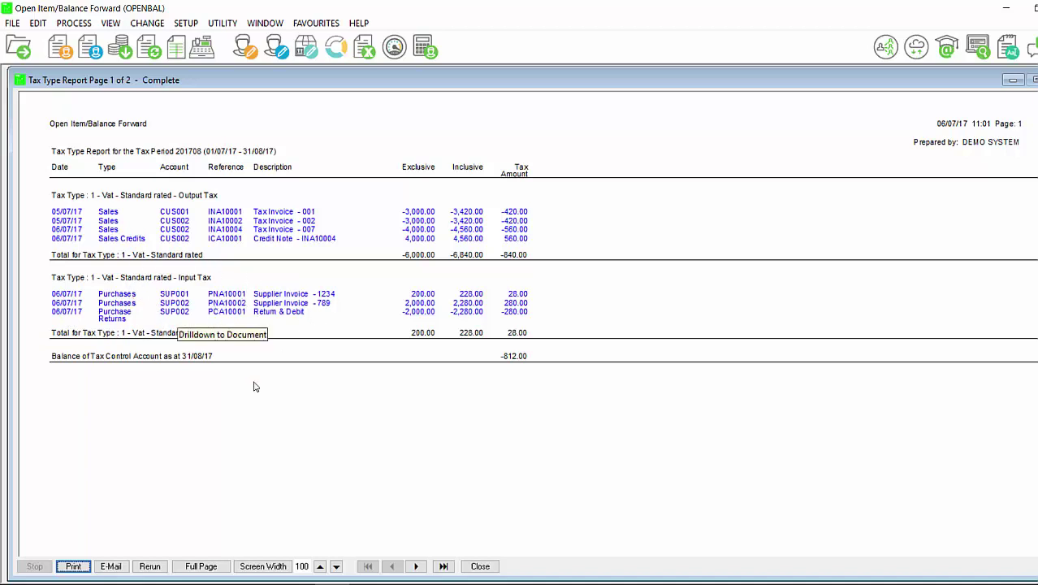
Rerun the Tax Type Report without offsetting credits against sales and purchases, then close the preview.
{"action": "left_click", "coordinate": [150, 566]}
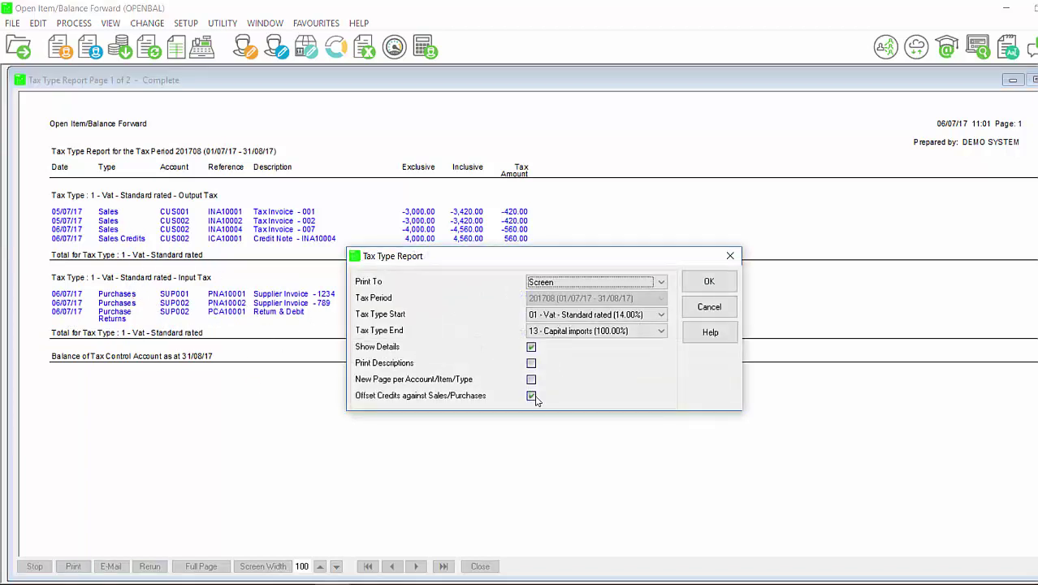
{"action": "left_click", "coordinate": [531, 396]}
{"action": "left_click", "coordinate": [720, 282]}
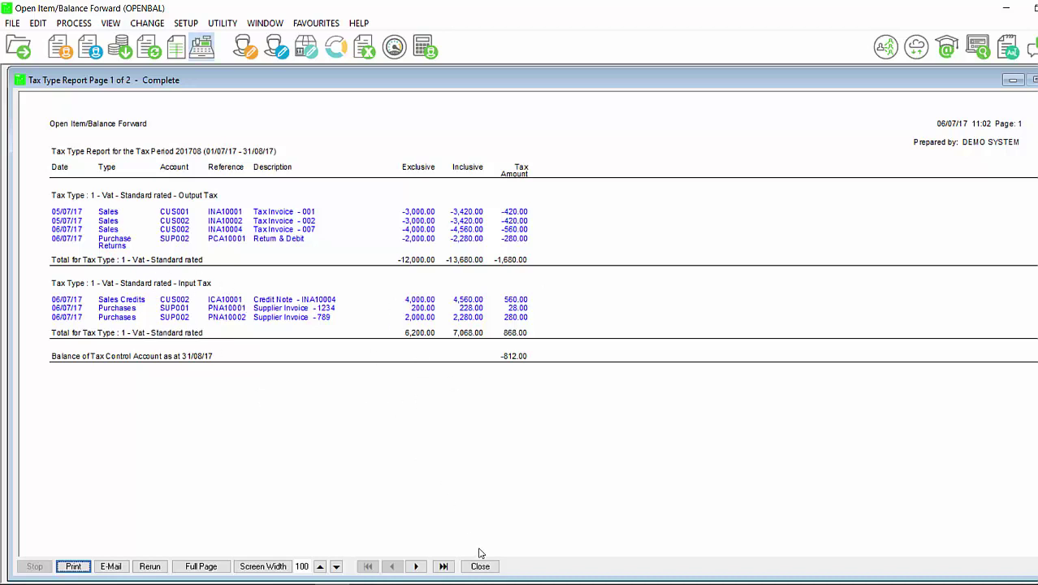
{"action": "left_click", "coordinate": [480, 567]}
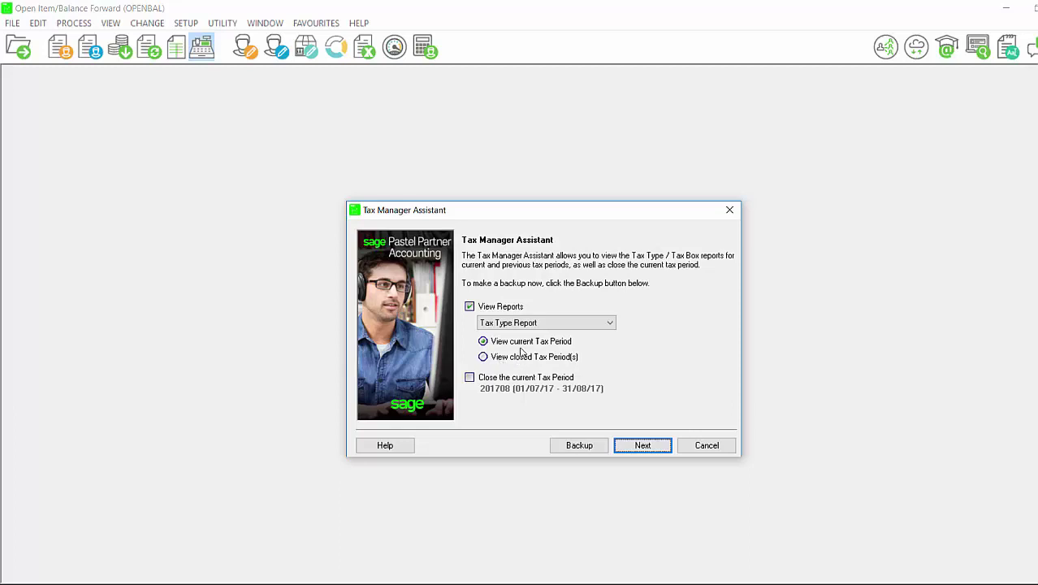
Select the Tax Type Report for closed tax periods and continue to its options.
{"action": "left_click", "coordinate": [533, 324]}
{"action": "left_click", "coordinate": [422, 266]}
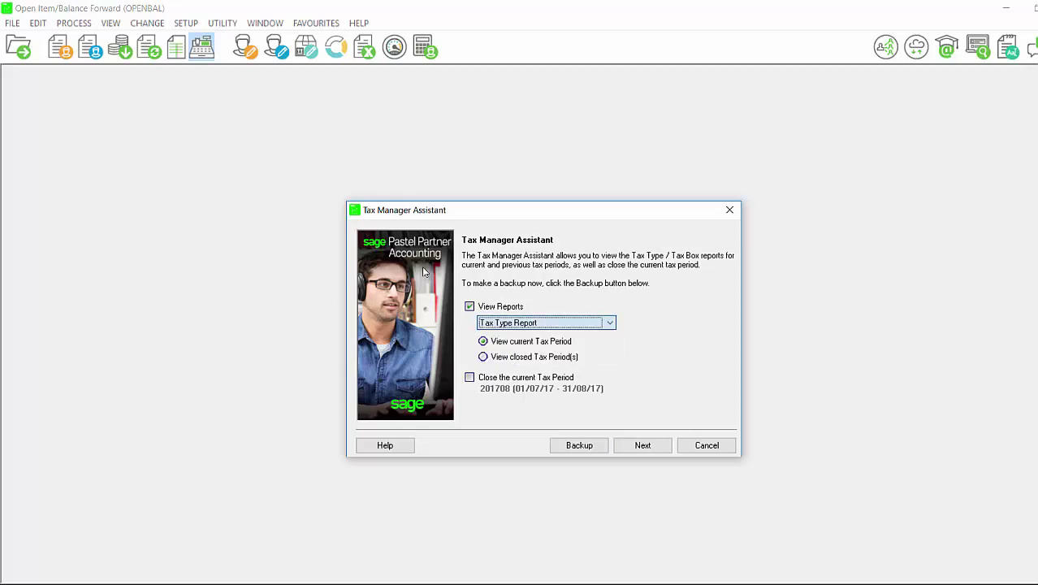
{"action": "left_click", "coordinate": [502, 362]}
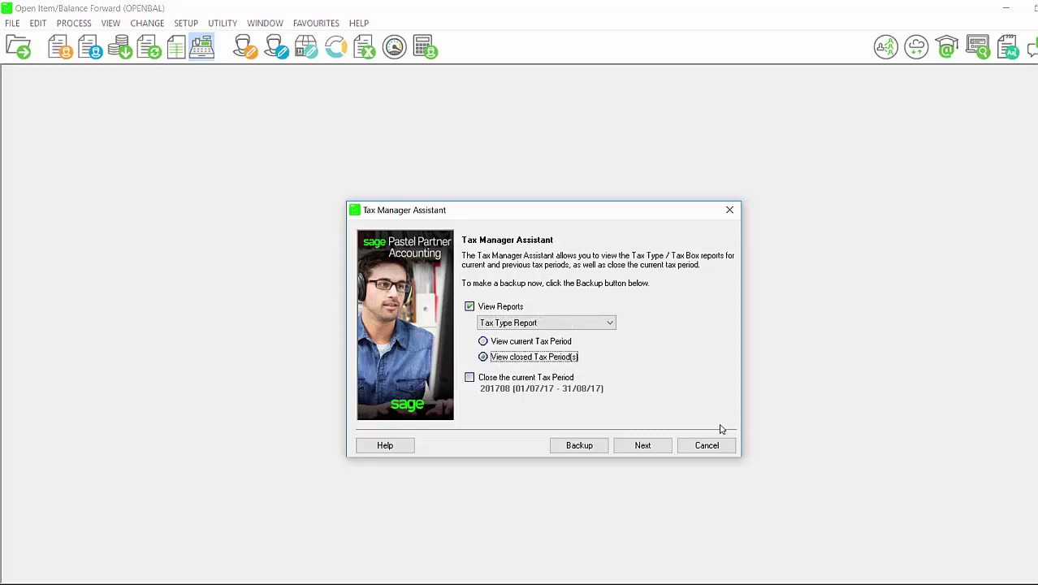
{"action": "left_click", "coordinate": [645, 449]}
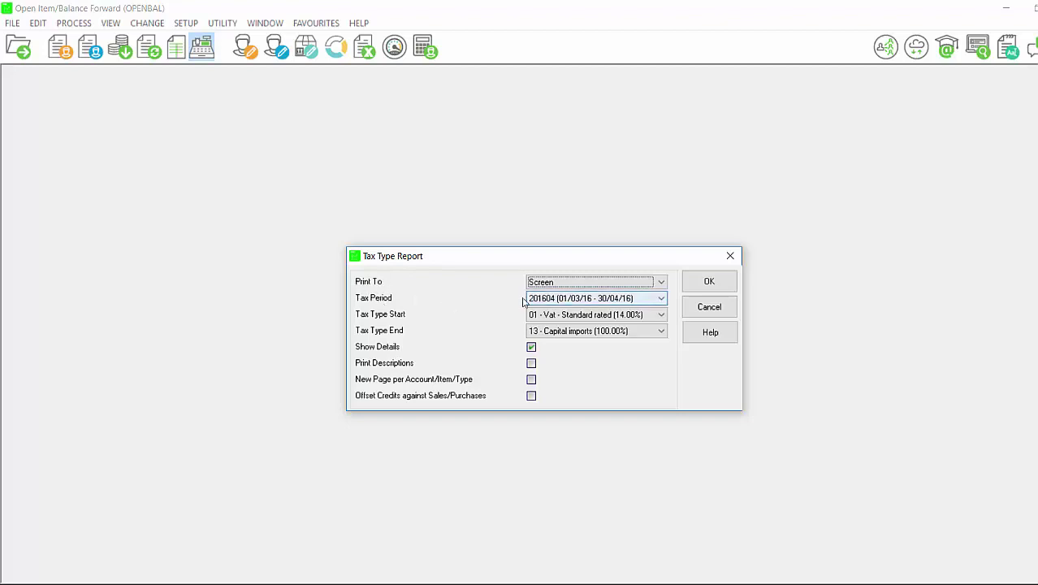
Review closed periods 201604–201706 in the Tax Period list, keep 201604, and cancel the report.
{"action": "left_click", "coordinate": [663, 301]}
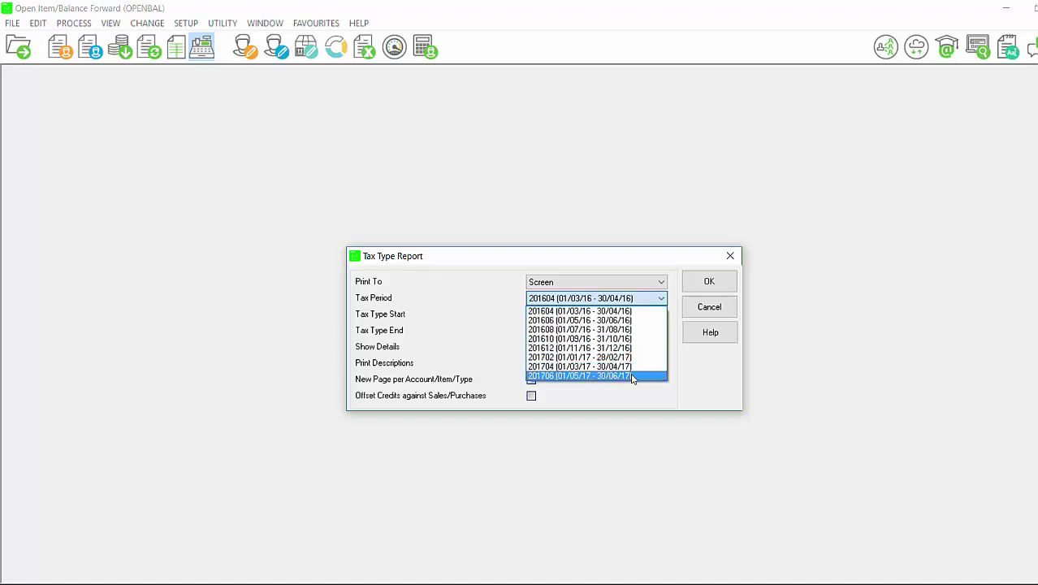
{"action": "left_click", "coordinate": [354, 274]}
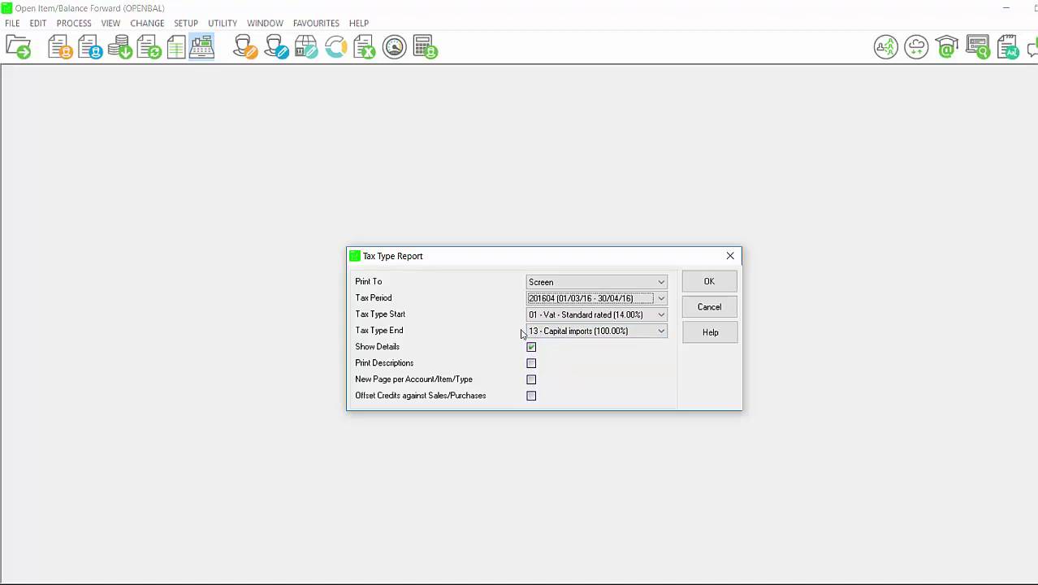
{"action": "left_click", "coordinate": [709, 307]}
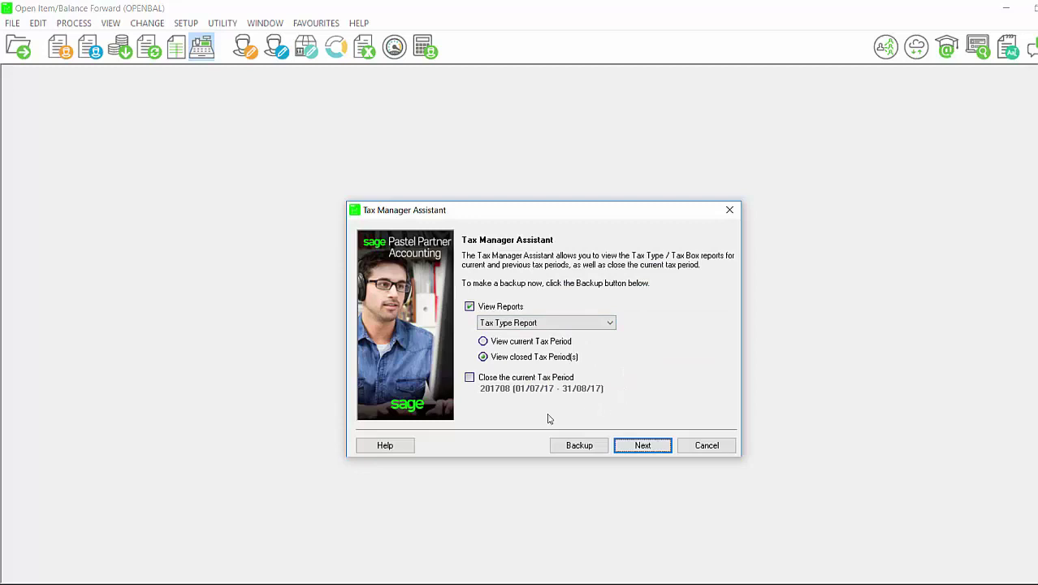
Choose to close current tax period 201708, continue to the comment step, then type and clear a comment.
{"action": "left_click", "coordinate": [470, 378]}
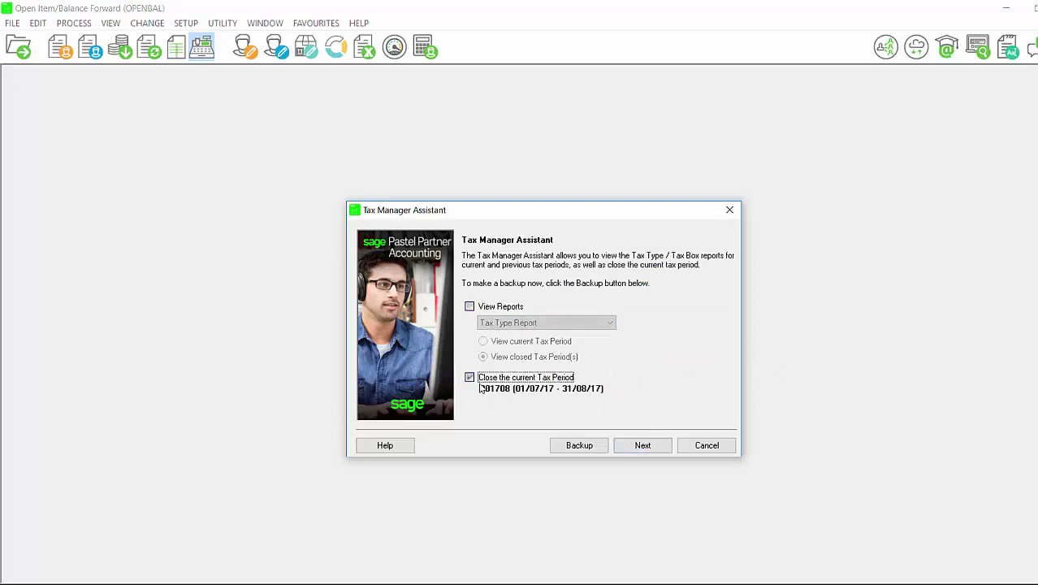
{"action": "left_click", "coordinate": [639, 447]}
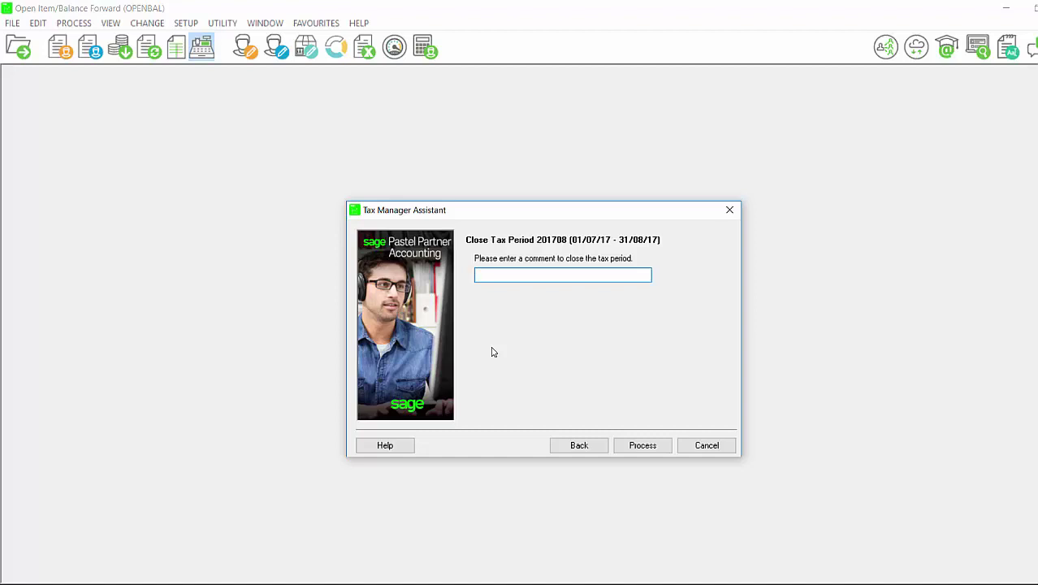
{"action": "type", "text": "onfirmation complete"}
{"action": "key", "text": "ctrl+a"}
{"action": "key", "text": "BackSpace"}
Exit the assistant without closing the period, then reopen Tax Reports and pick the Tax Manager Reconciliation Report.
{"action": "left_click", "coordinate": [706, 447]}
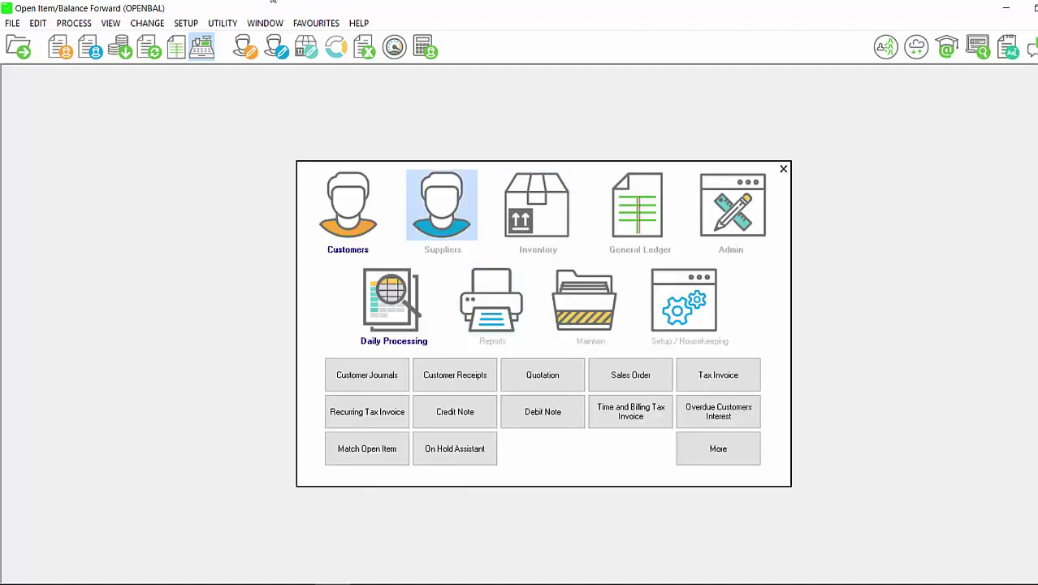
{"action": "left_click", "coordinate": [111, 23]}
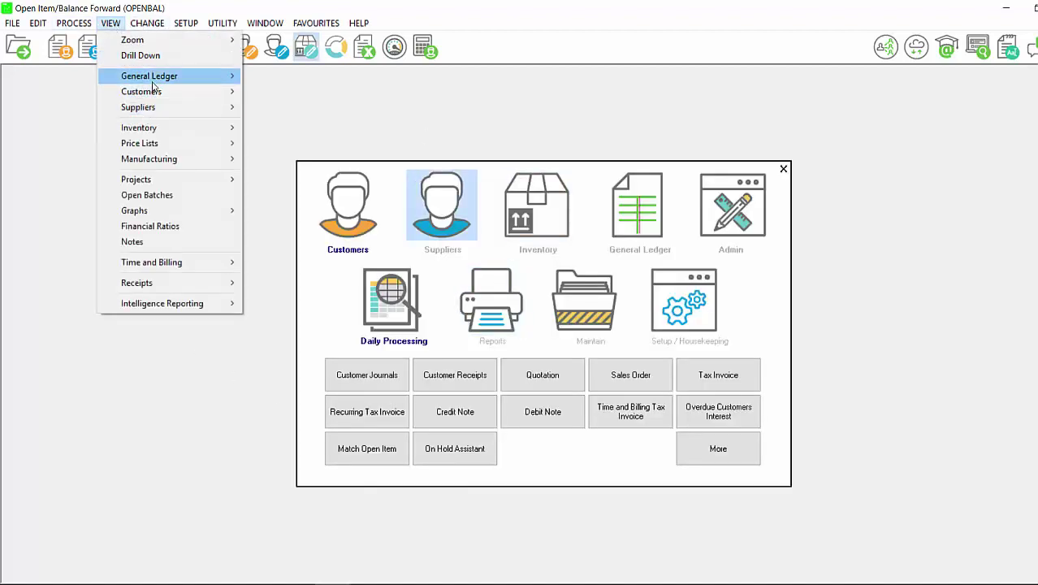
{"action": "mouse_move", "coordinate": [163, 76]}
{"action": "mouse_move", "coordinate": [345, 144]}
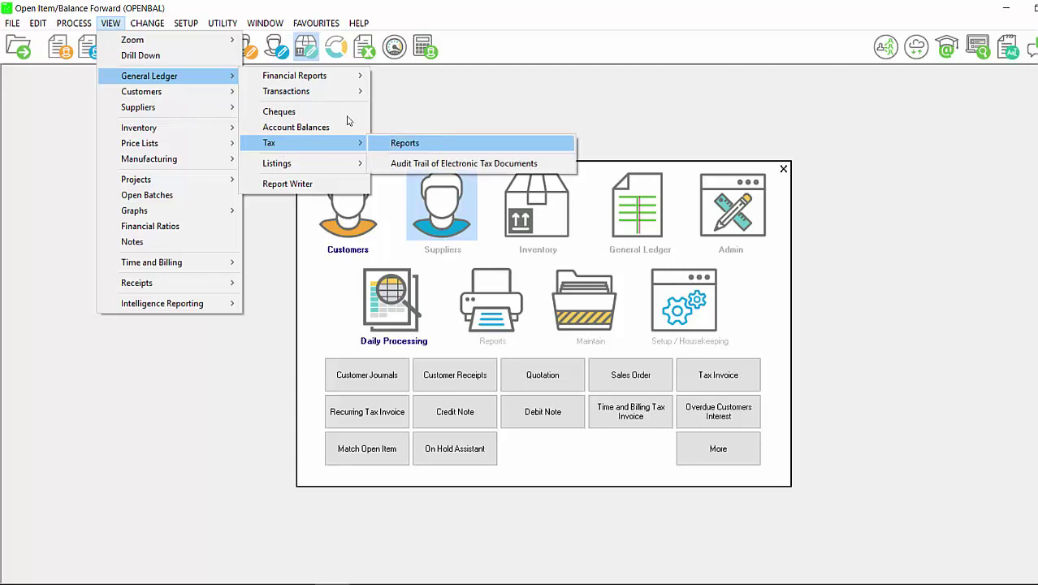
{"action": "left_click", "coordinate": [404, 143]}
{"action": "left_click", "coordinate": [530, 323]}
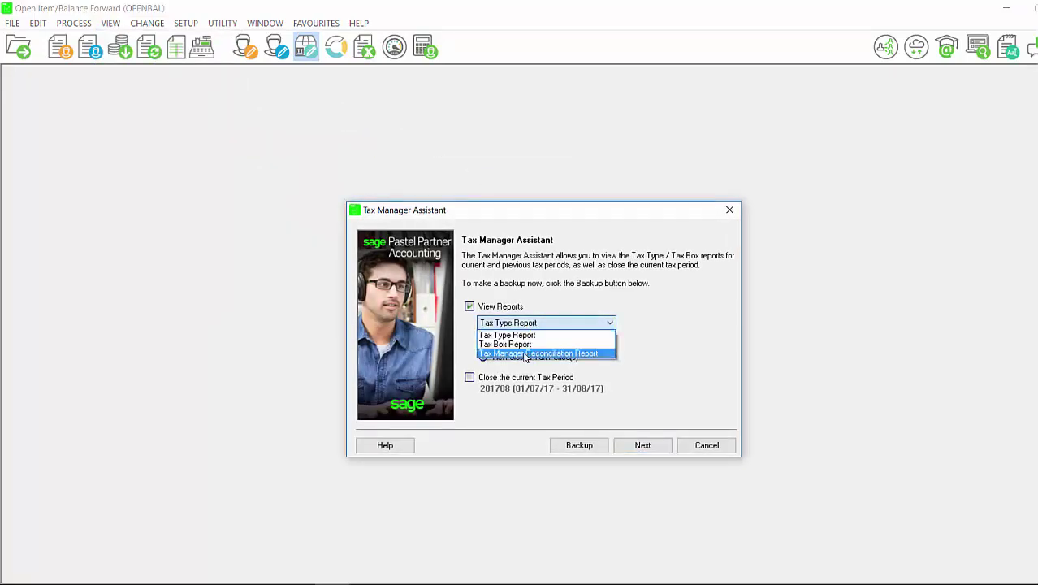
{"action": "left_click", "coordinate": [526, 354]}
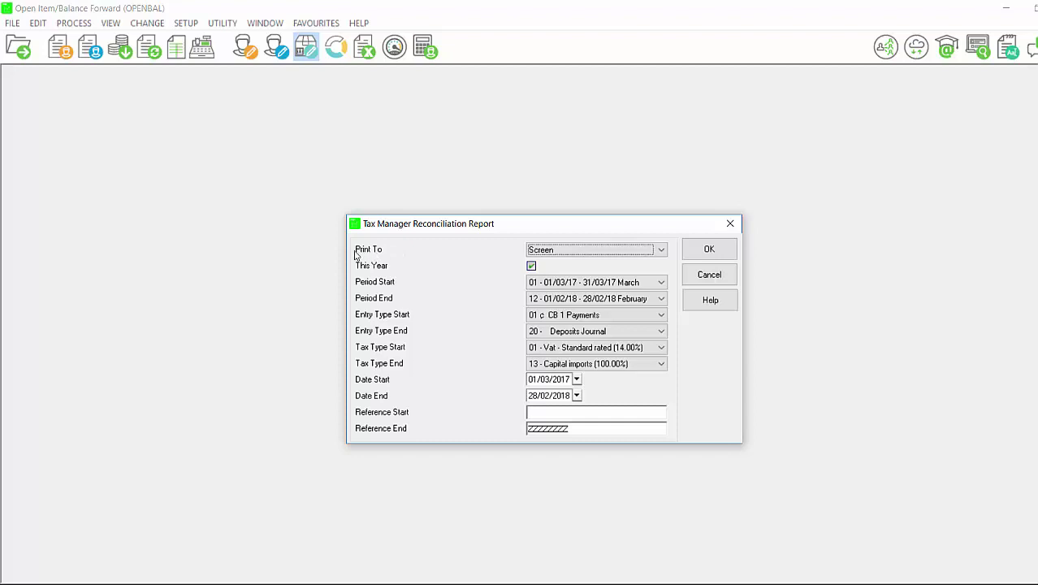
{"action": "left_click", "coordinate": [661, 250]}
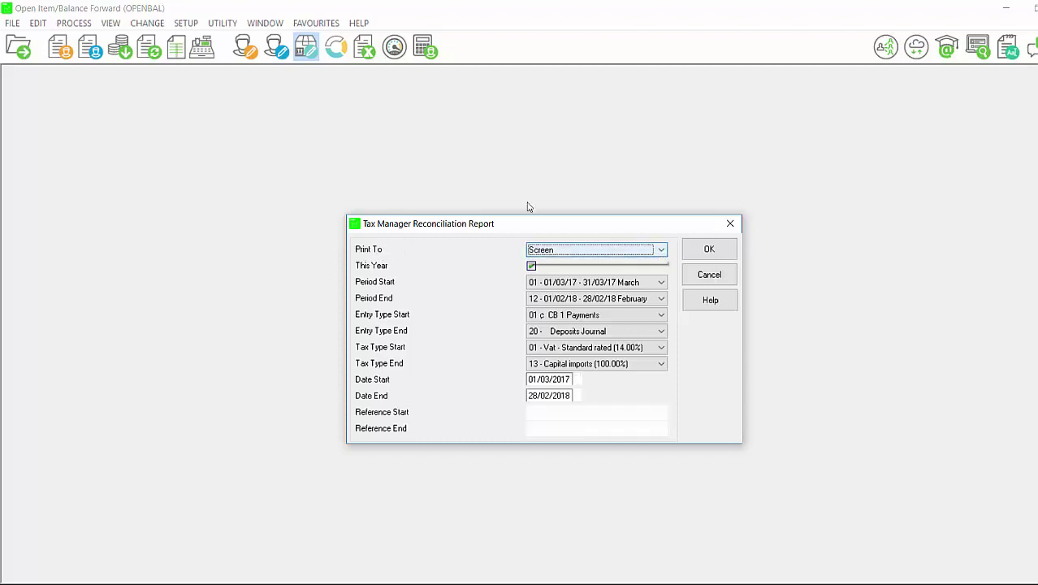
{"action": "left_click", "coordinate": [661, 250]}
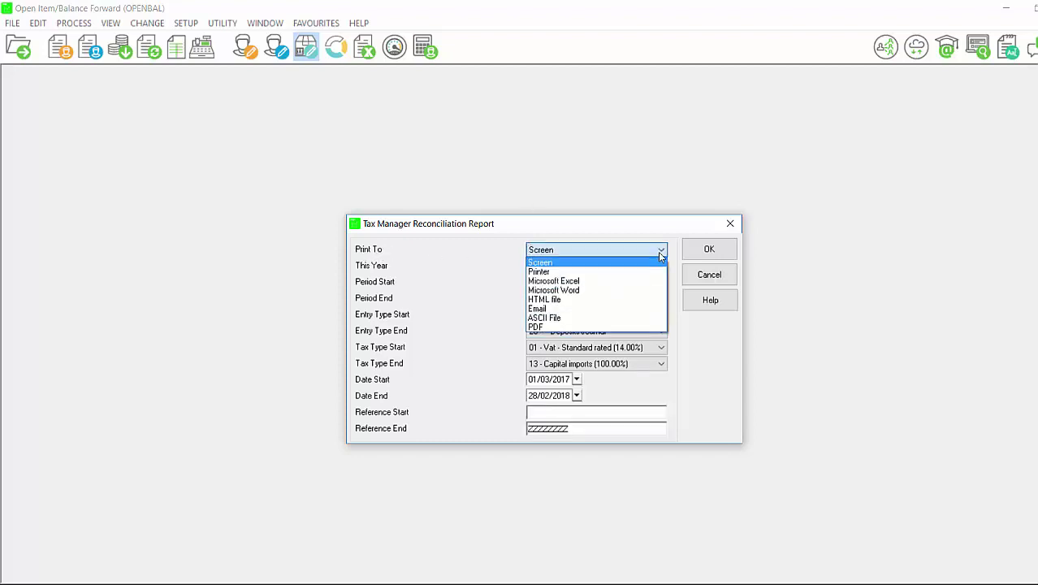
{"action": "left_click", "coordinate": [660, 254]}
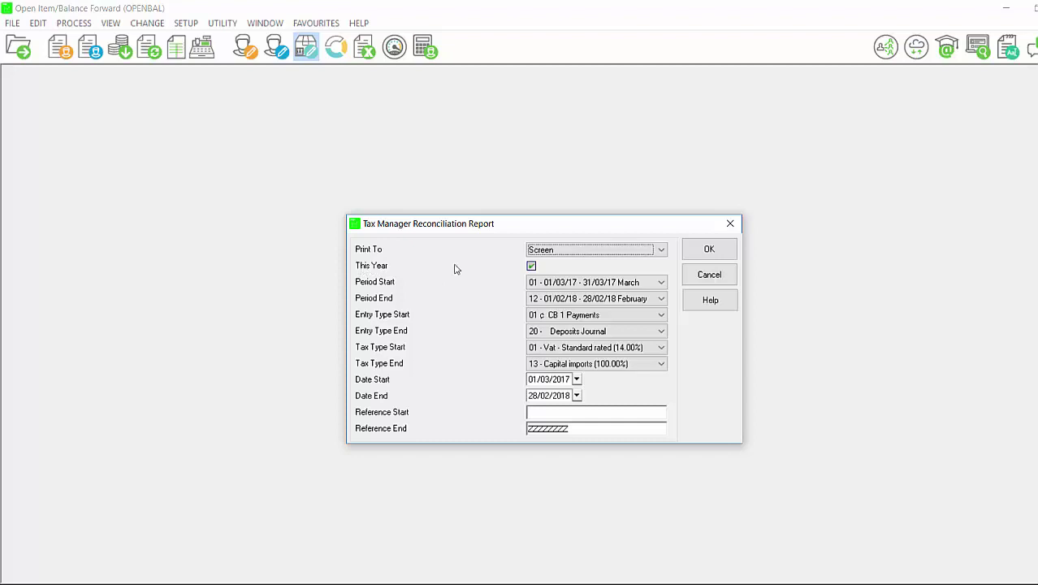
{"action": "left_click", "coordinate": [533, 270]}
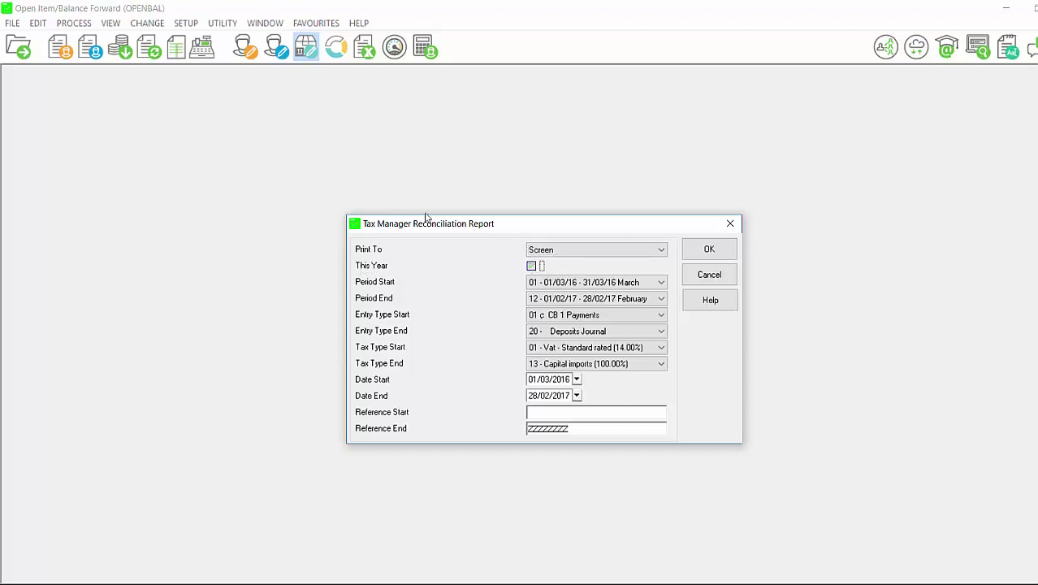
{"action": "left_click", "coordinate": [533, 270]}
{"action": "left_click", "coordinate": [544, 284]}
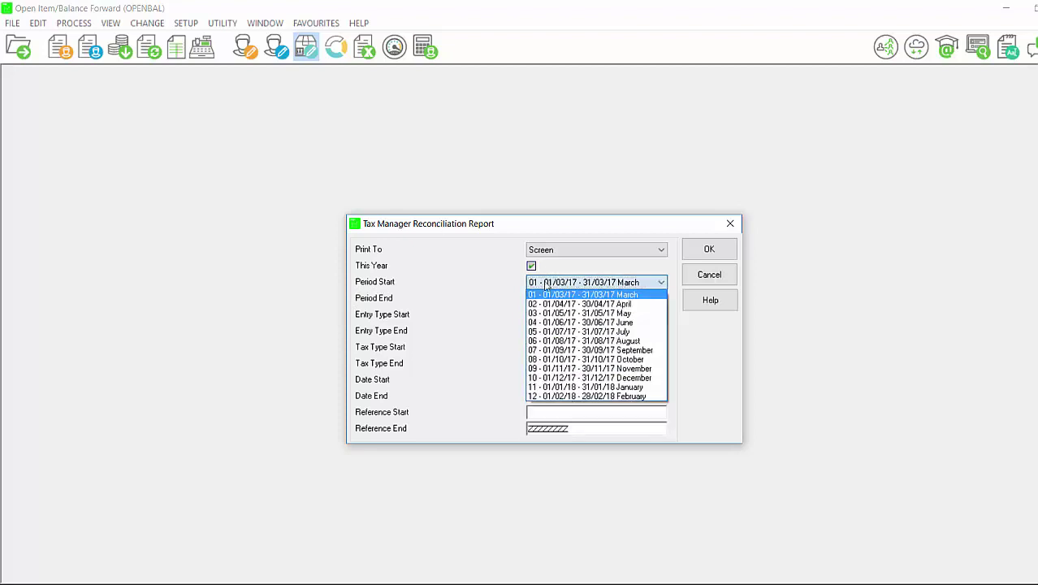
{"action": "left_click", "coordinate": [551, 294]}
{"action": "left_click", "coordinate": [559, 299]}
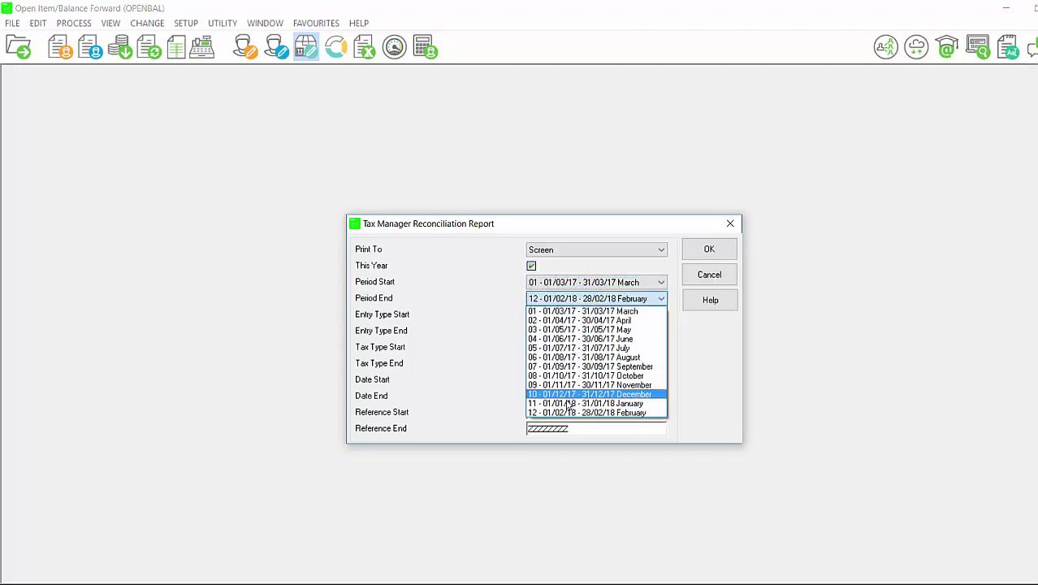
{"action": "left_click", "coordinate": [452, 333]}
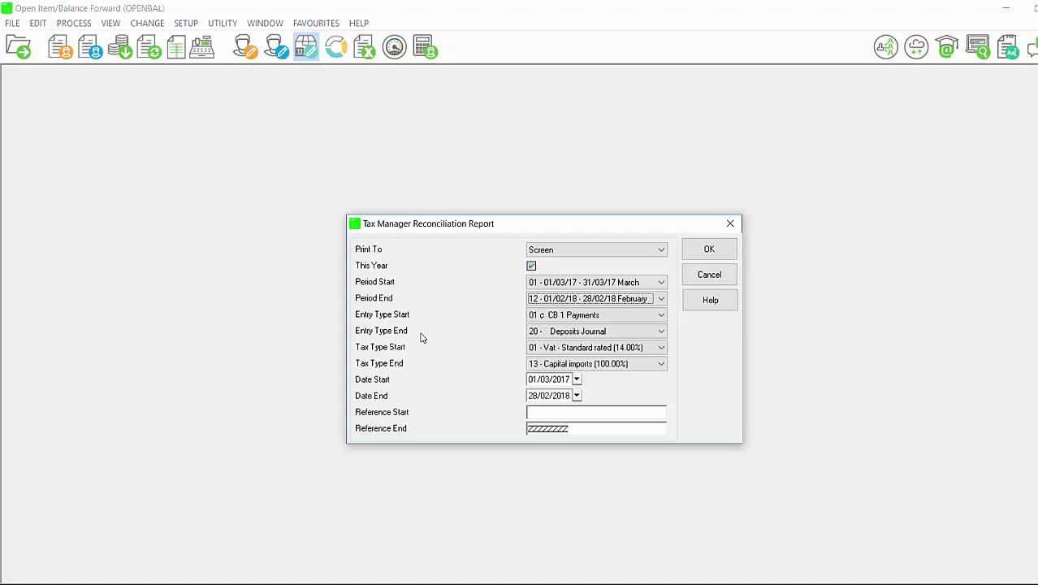
Check the entry type range, keeping Deposits Journal as the last entry type.
{"action": "left_click", "coordinate": [578, 316]}
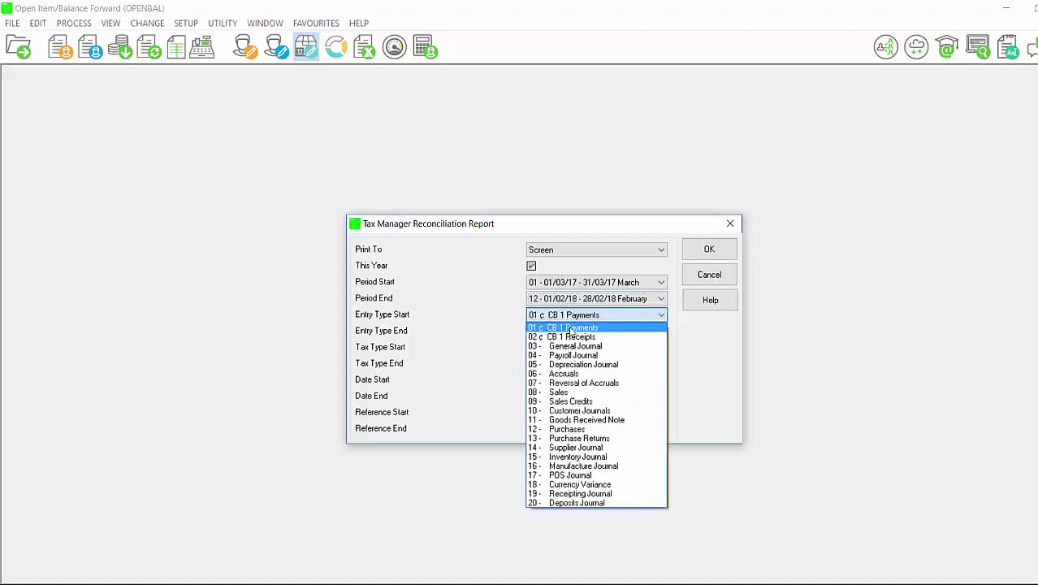
{"action": "left_click", "coordinate": [458, 266]}
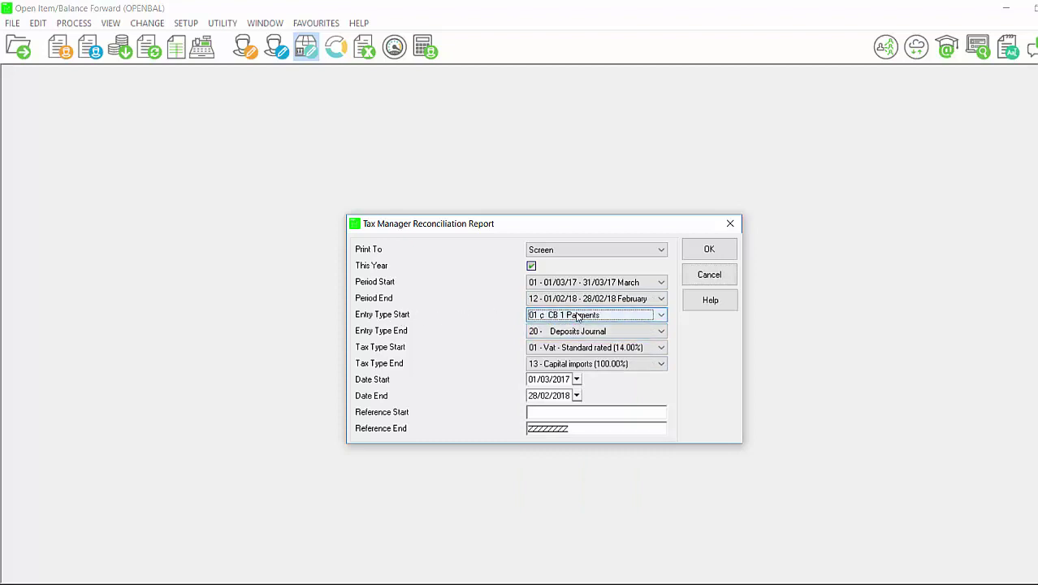
{"action": "left_click", "coordinate": [571, 333]}
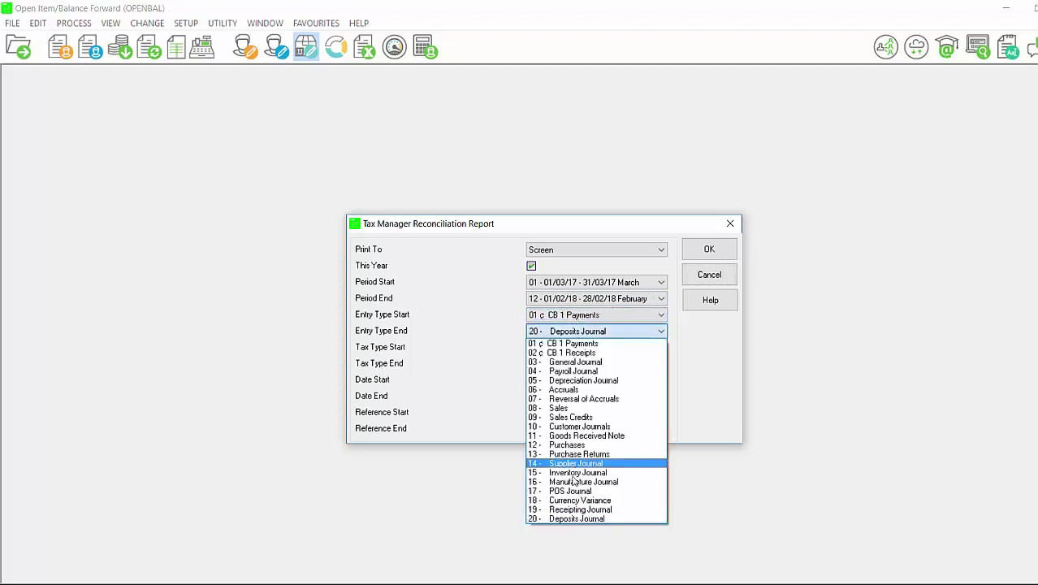
{"action": "left_click", "coordinate": [454, 419]}
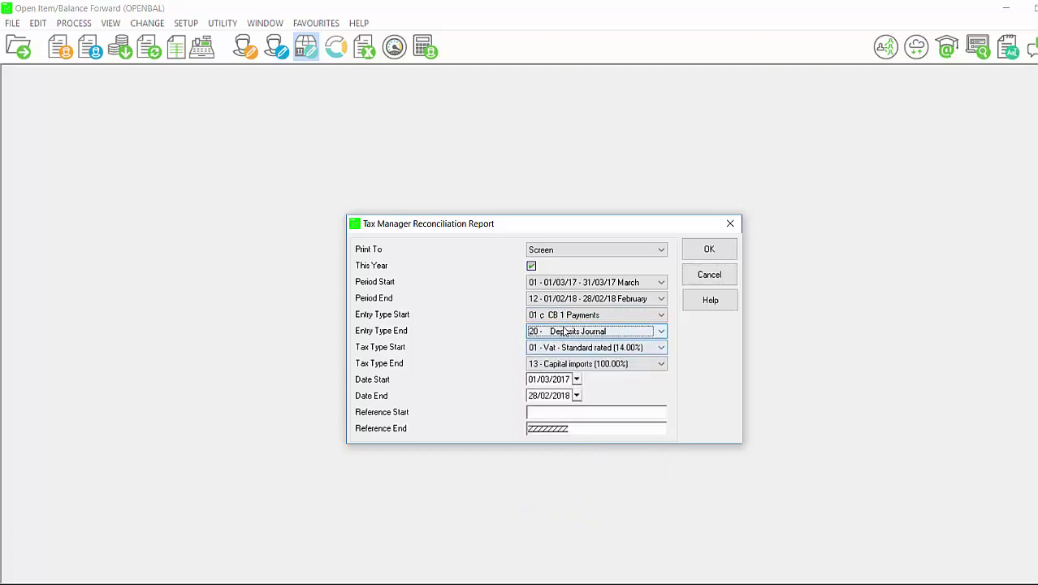
Set tax types from 00 Tax type 0 to 13 Capital imports and run the report on screen.
{"action": "left_click", "coordinate": [573, 350]}
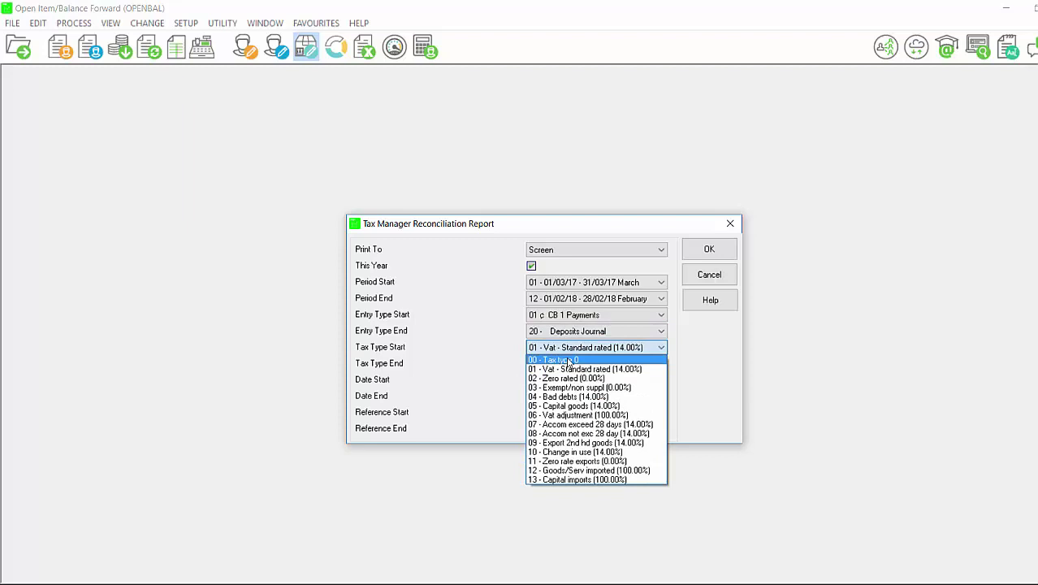
{"action": "left_click", "coordinate": [455, 290]}
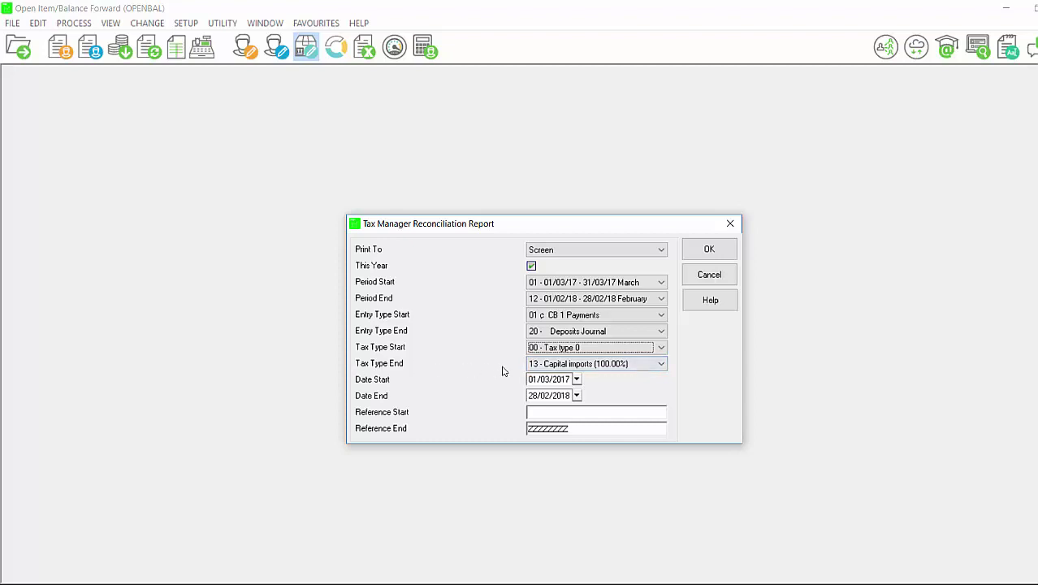
{"action": "left_click", "coordinate": [589, 363]}
{"action": "left_click", "coordinate": [577, 487]}
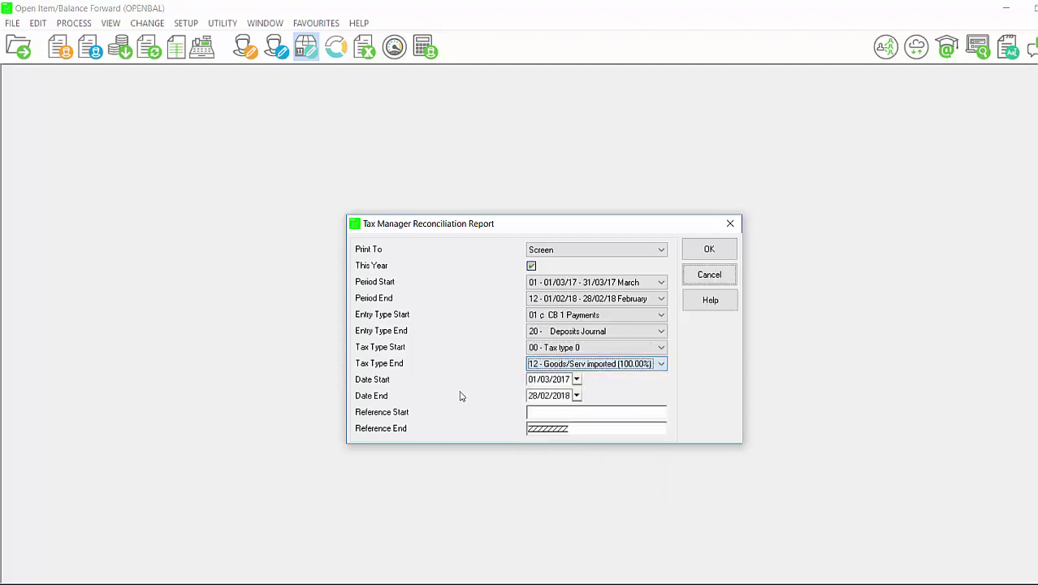
{"action": "left_click", "coordinate": [597, 365]}
{"action": "left_click", "coordinate": [461, 400]}
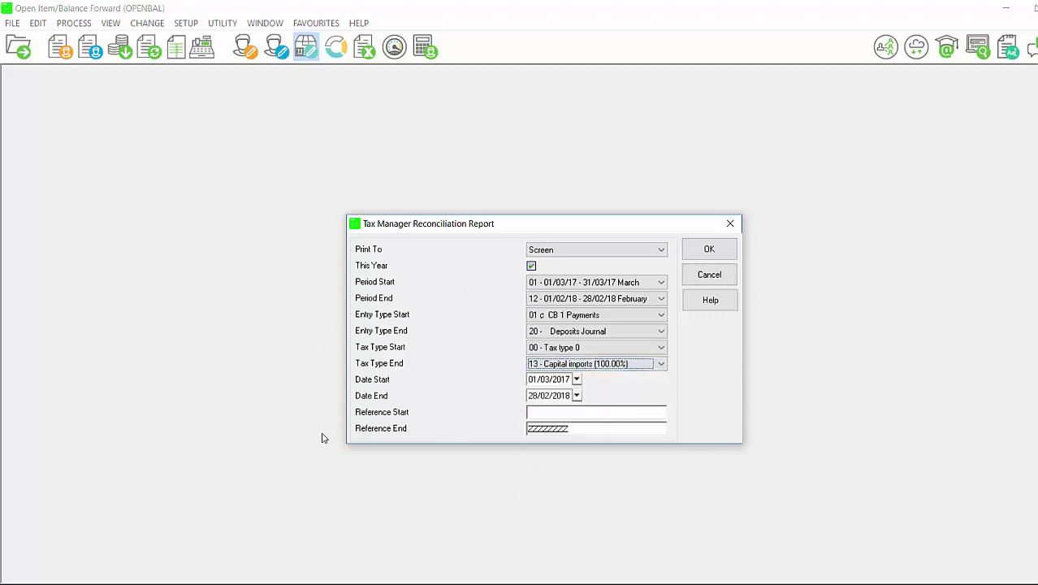
{"action": "left_click", "coordinate": [708, 250]}
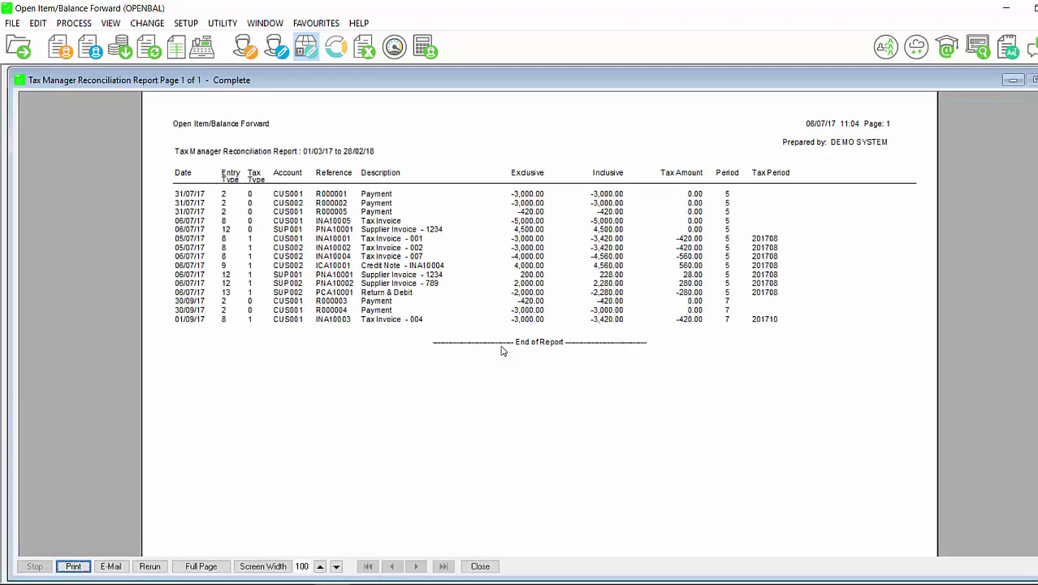